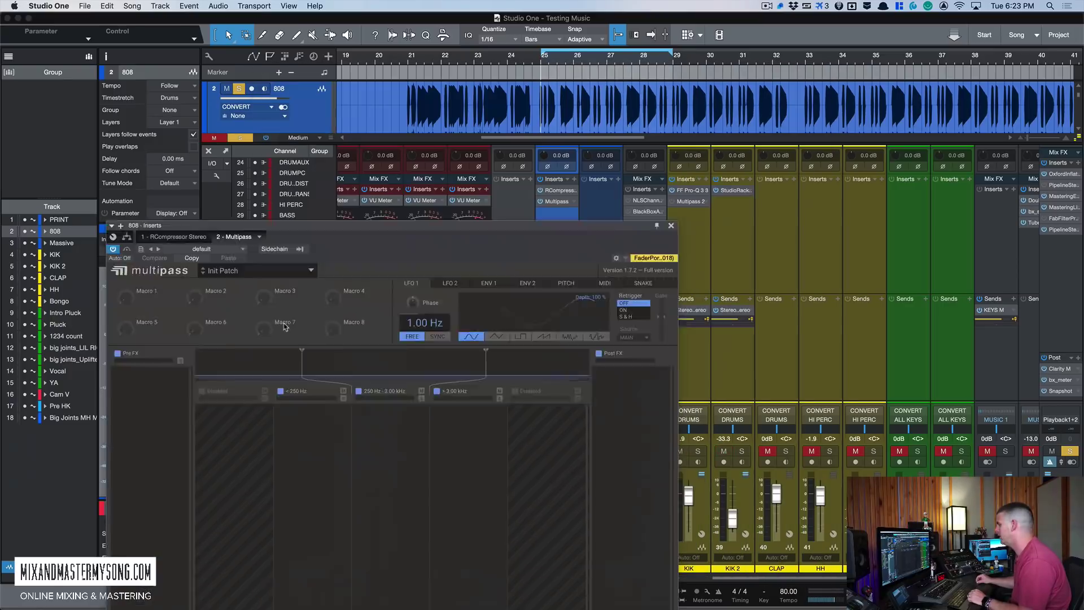
# - Solo Multipass's band below 250 Hz and its middle band in turn to hear what each contains on the 808
pyautogui.moveTo(470, 225); pyautogui.dragTo(506, 87)
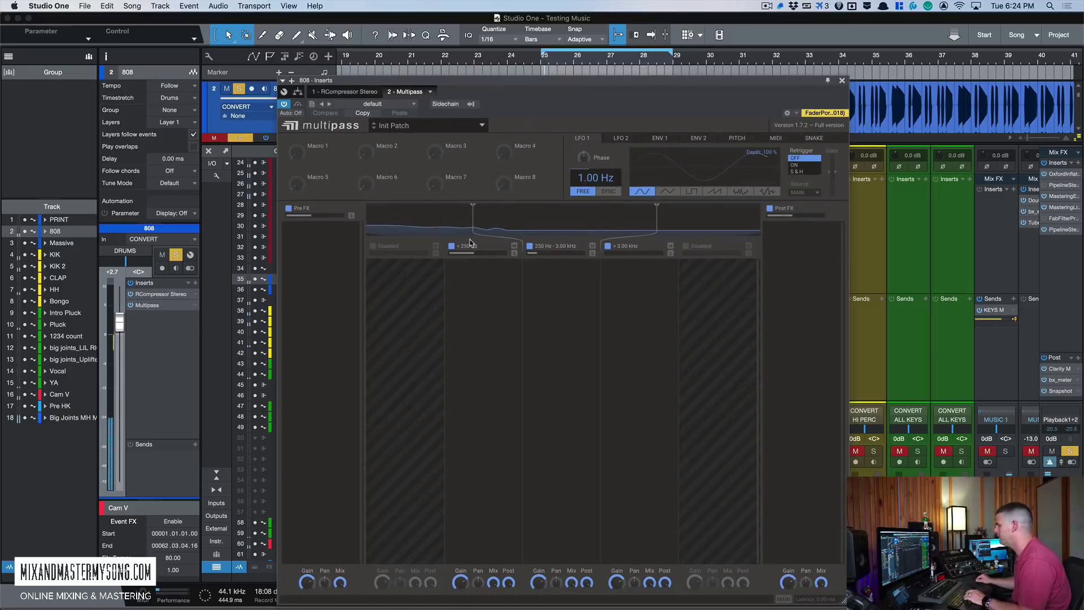
pyautogui.click(515, 254)
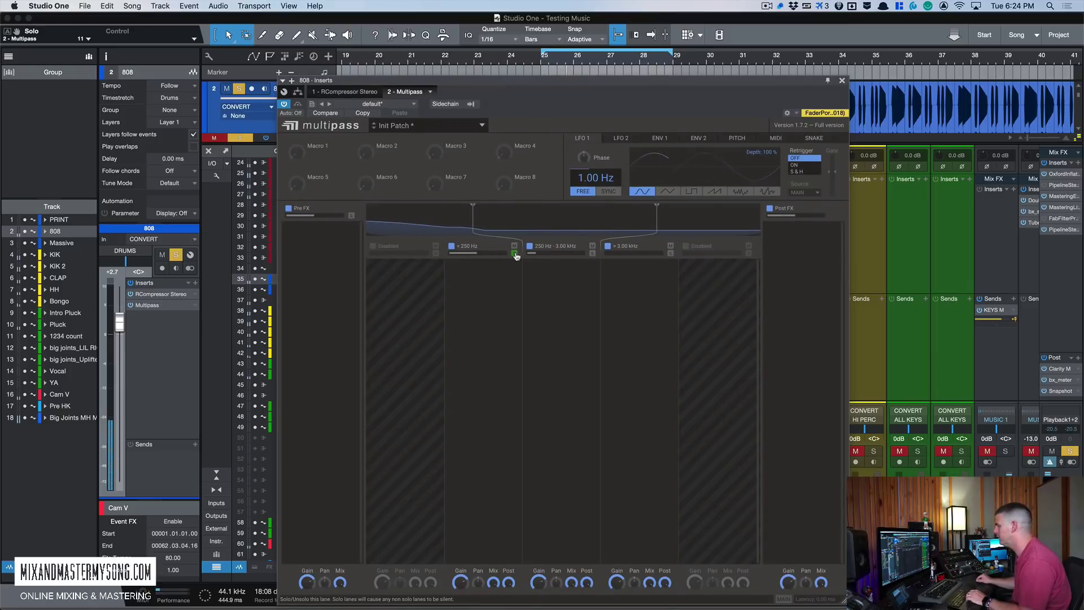
pyautogui.click(515, 254)
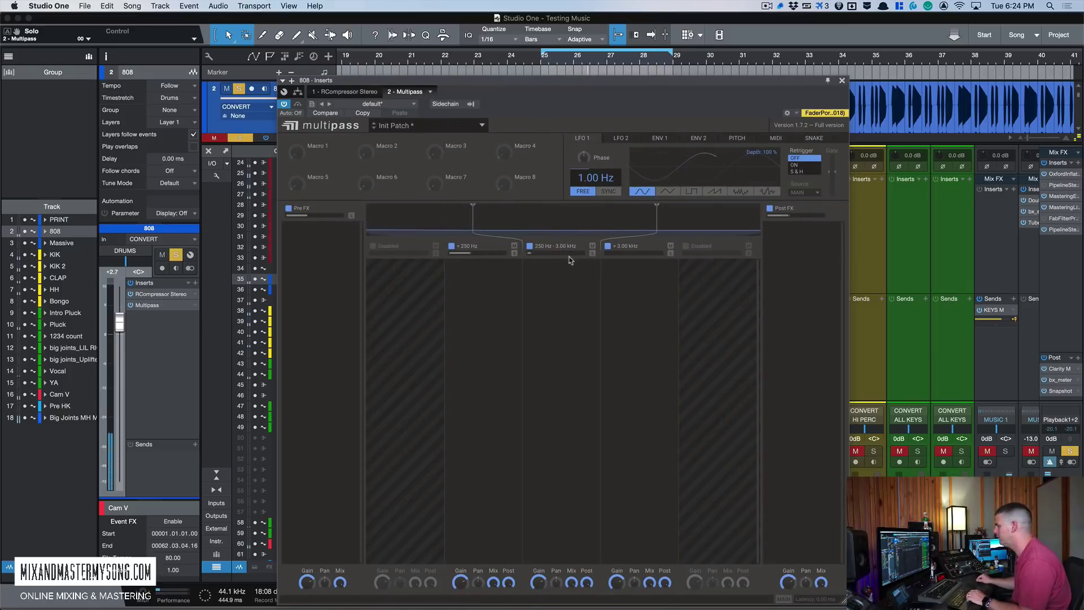
pyautogui.click(592, 254)
pyautogui.click(592, 253)
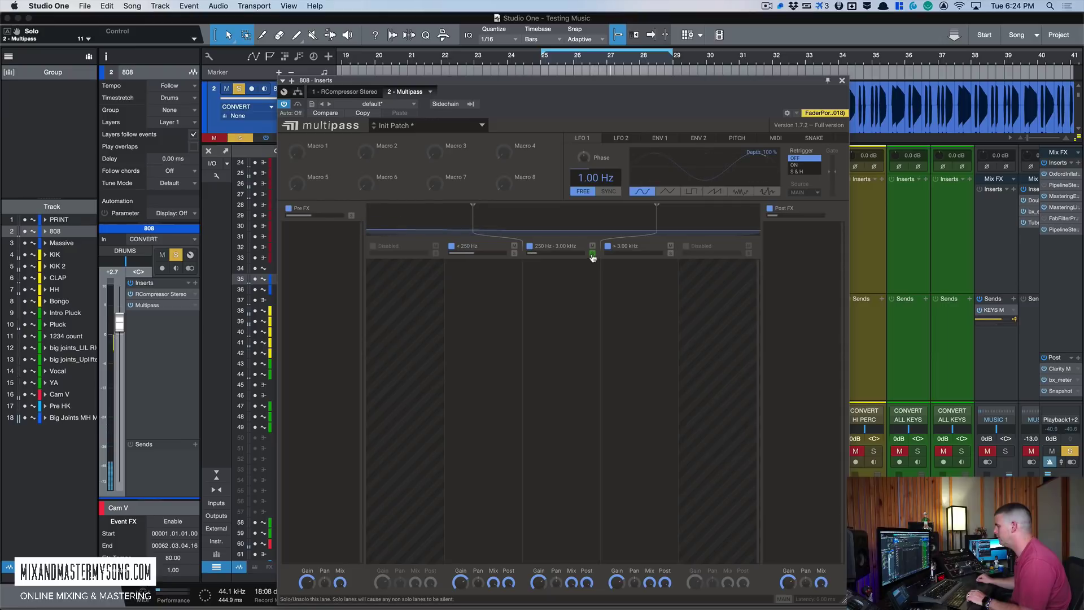
# - Lower the low crossover to about 182 Hz and the high crossover to about 929 Hz
pyautogui.moveTo(475, 208); pyautogui.dragTo(456, 209)
pyautogui.click(593, 253)
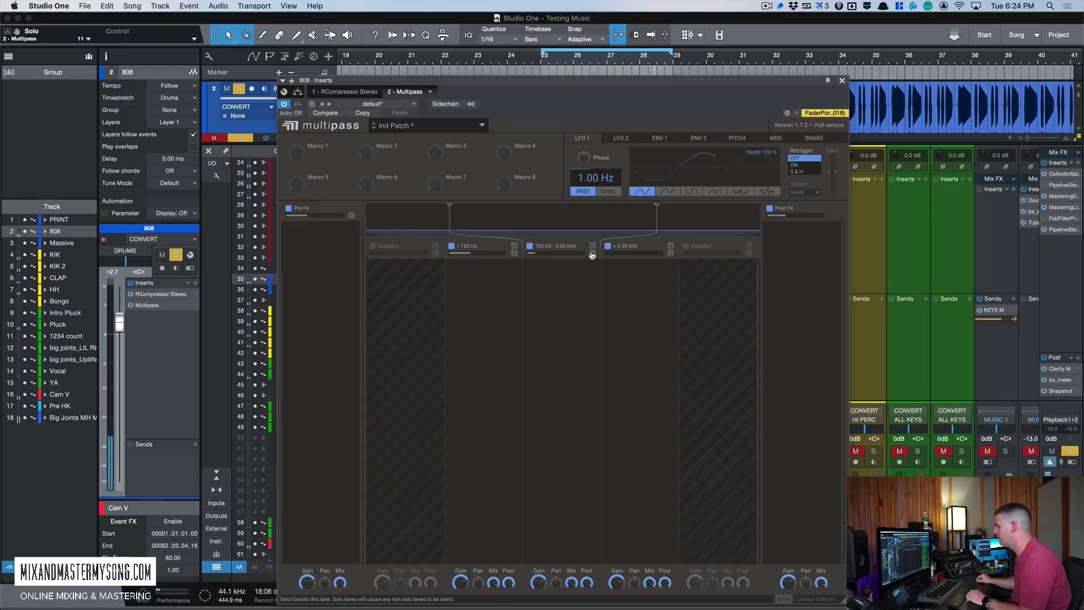
pyautogui.moveTo(655, 208); pyautogui.dragTo(569, 209)
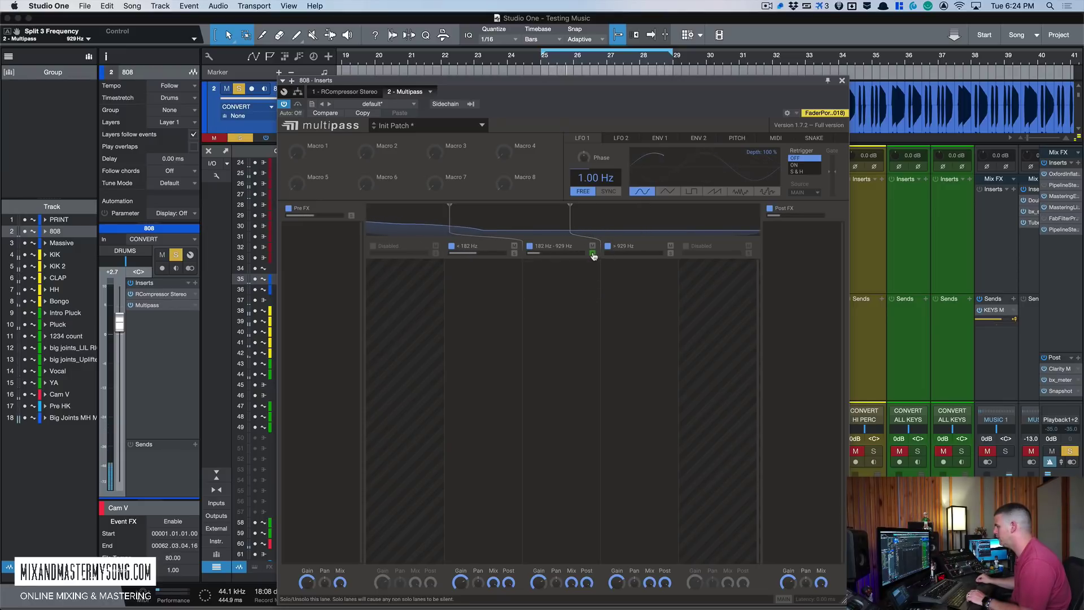
# - Lower the low crossover to about 156 Hz, soloing the low and middle bands in turn to check the split
pyautogui.click(513, 254)
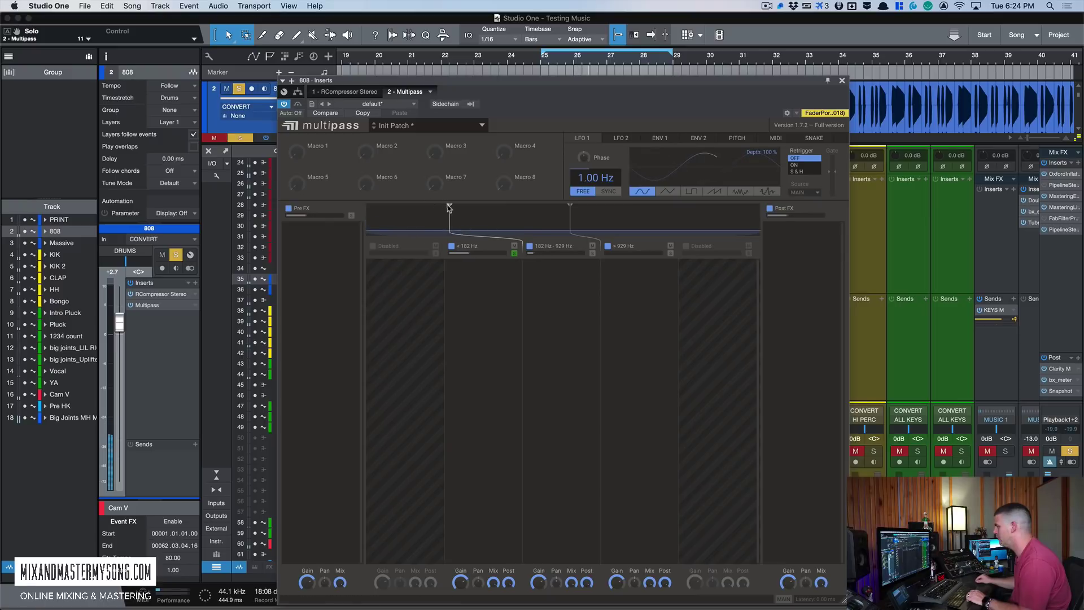
pyautogui.moveTo(449, 207); pyautogui.dragTo(436, 208)
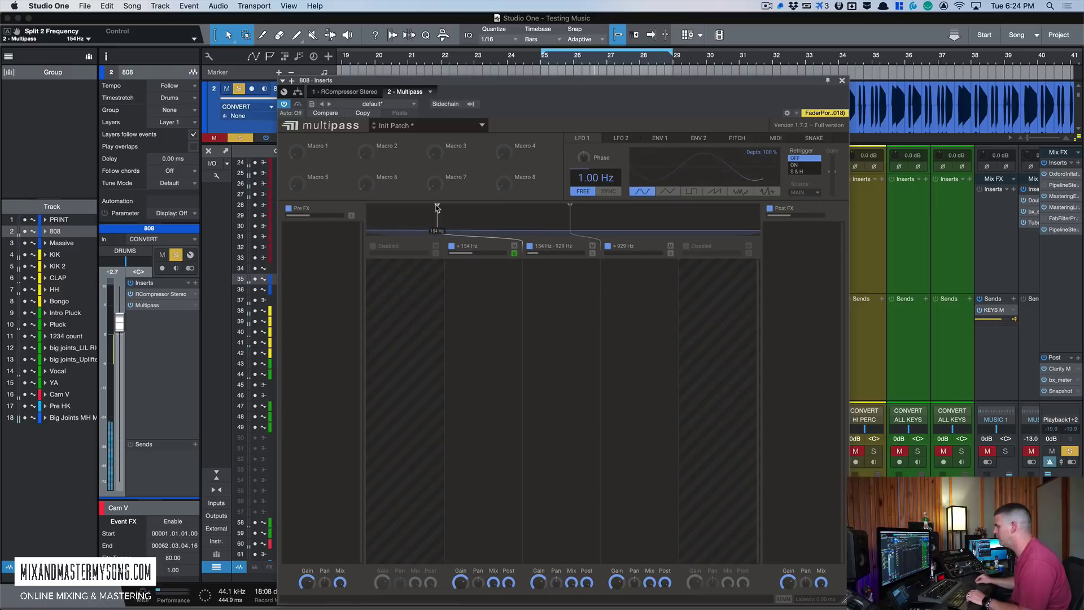
pyautogui.click(514, 252)
pyautogui.click(593, 254)
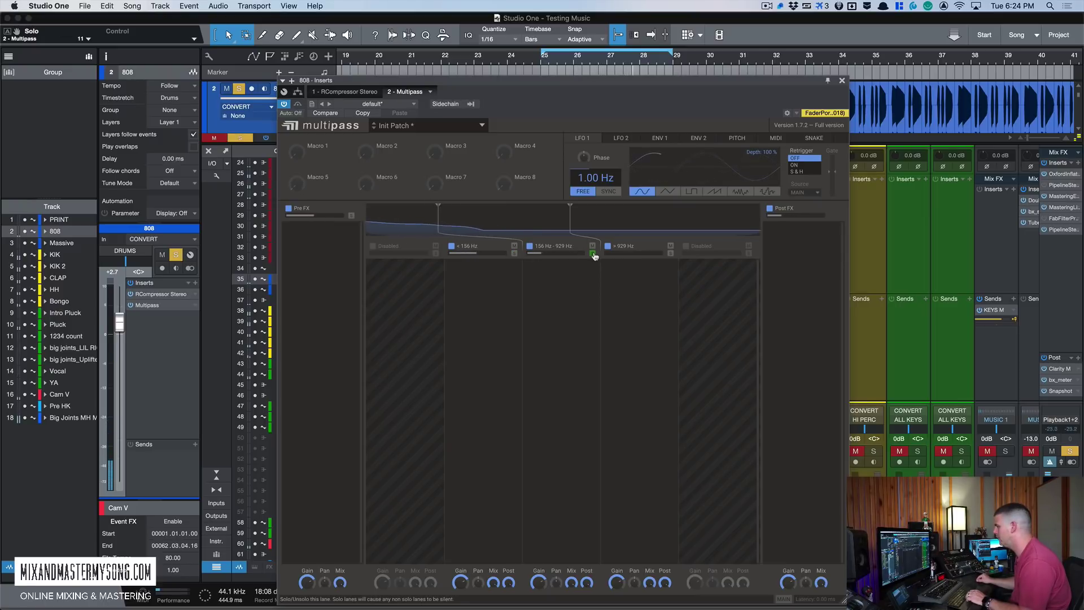
pyautogui.click(593, 254)
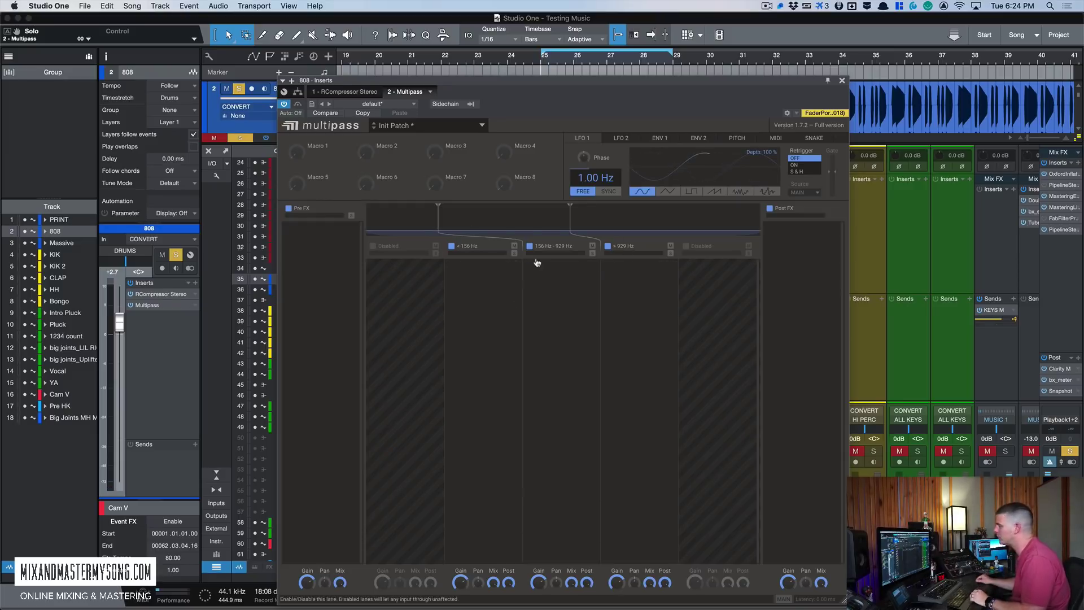
# - Add a Distortion effect to the band below 156 Hz and compare the sound with it bypassed and enabled
pyautogui.click(468, 275)
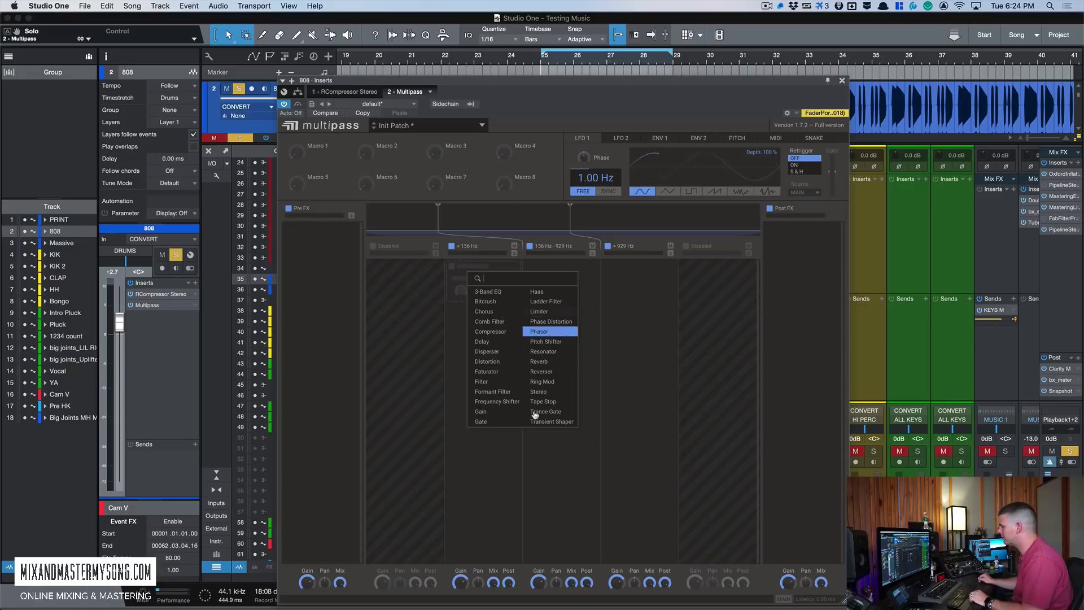
pyautogui.click(499, 362)
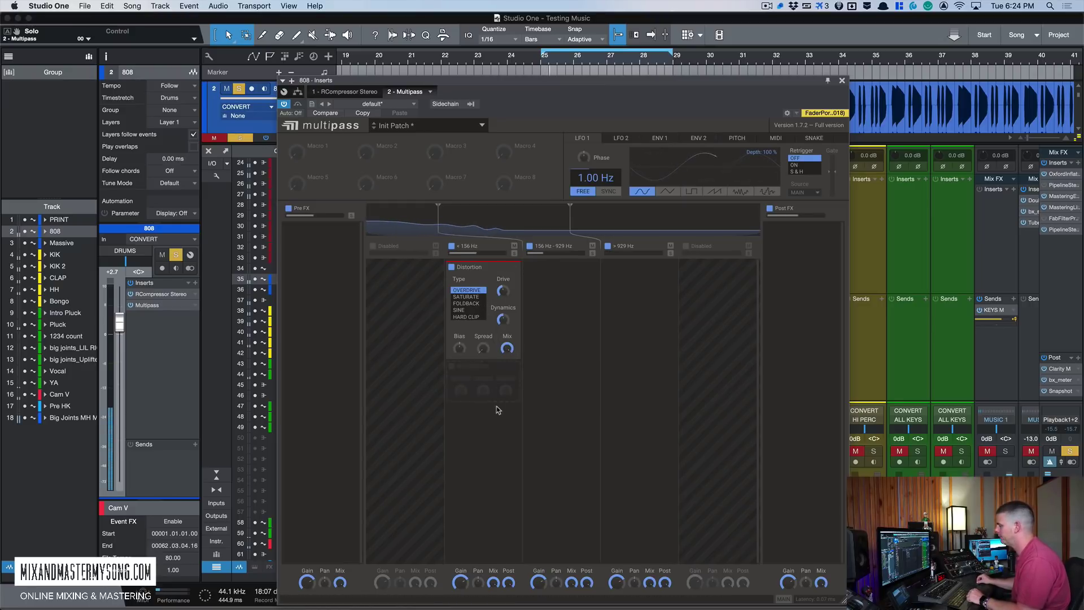
pyautogui.click(452, 267)
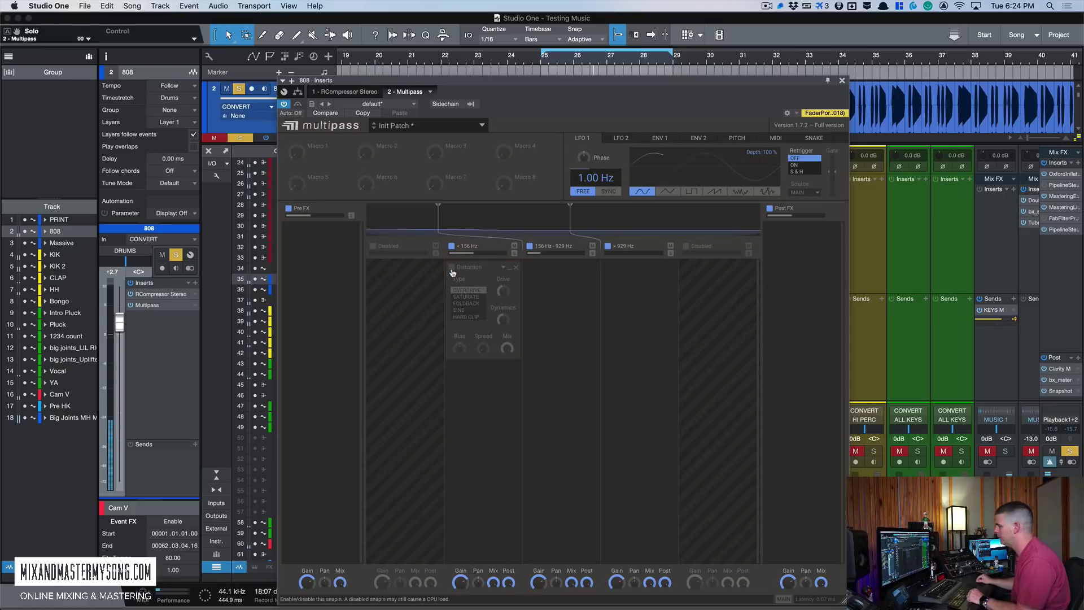
pyautogui.click(451, 267)
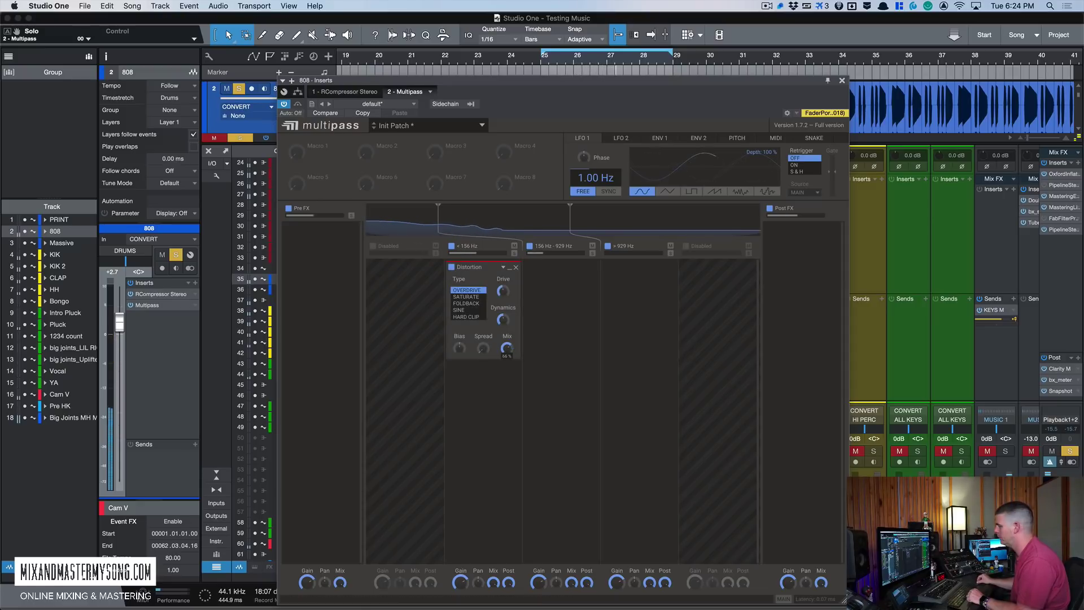
# - Try the Foldback distortion type, settle on Sine, and adjust the low-band distortion's mix
pyautogui.click(469, 304)
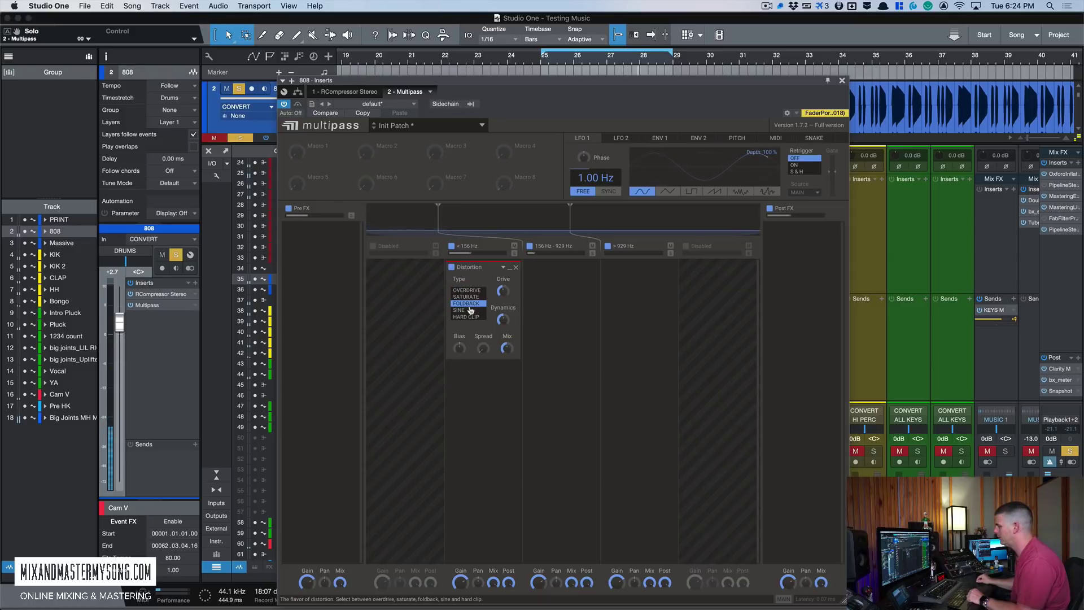
pyautogui.click(472, 310)
pyautogui.moveTo(508, 348)
pyautogui.mouseDown()
pyautogui.moveTo(507, 362)
pyautogui.moveTo(507, 348)
pyautogui.mouseUp()
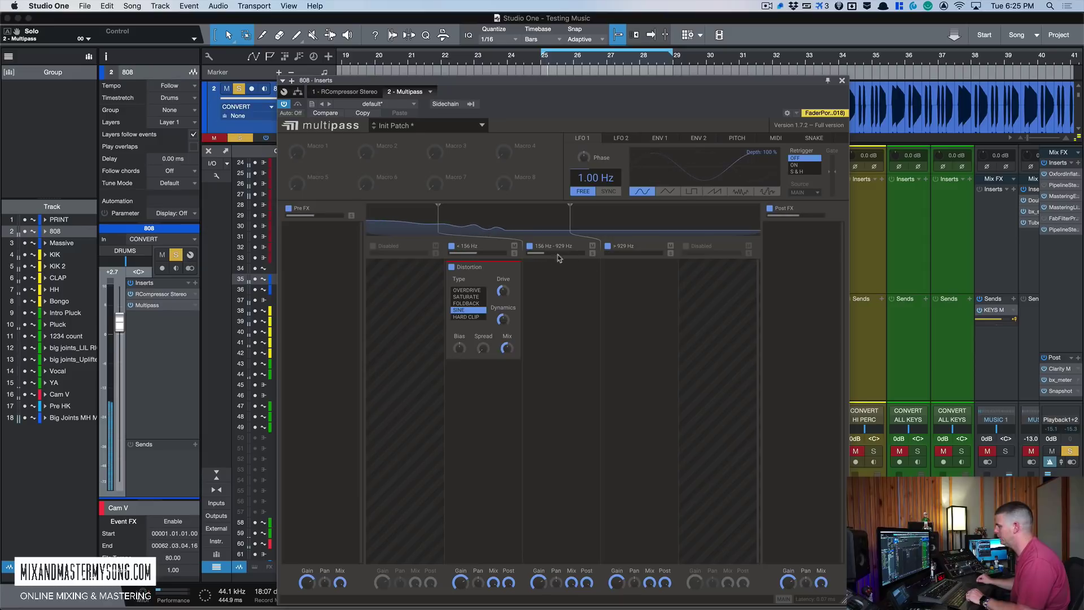
# - Add a Transient Shaper to the 156–929 Hz band and adjust its attack
pyautogui.click(593, 254)
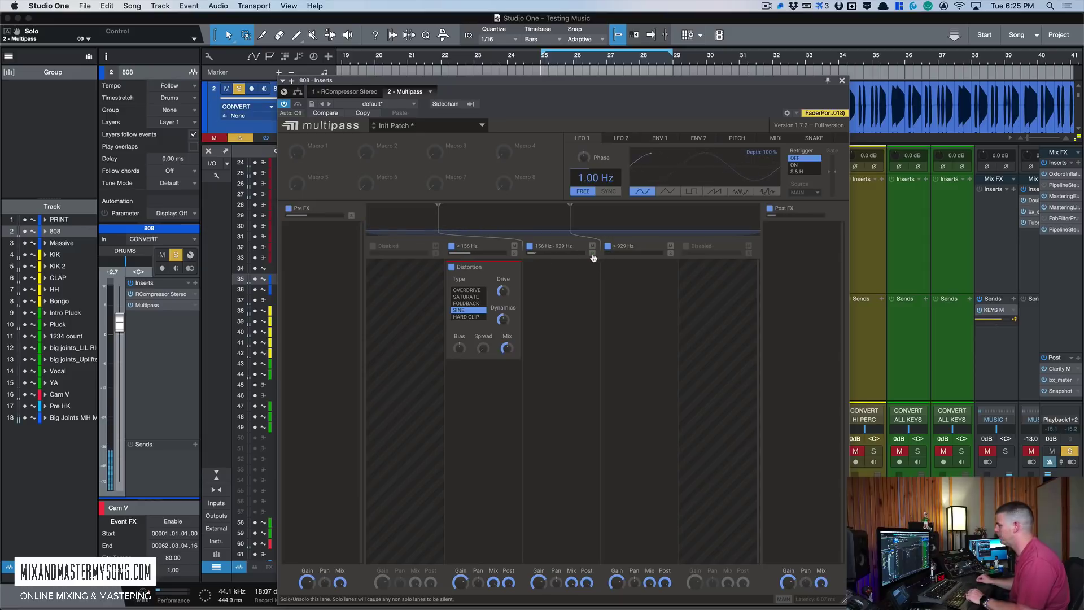
pyautogui.click(584, 267)
pyautogui.click(668, 414)
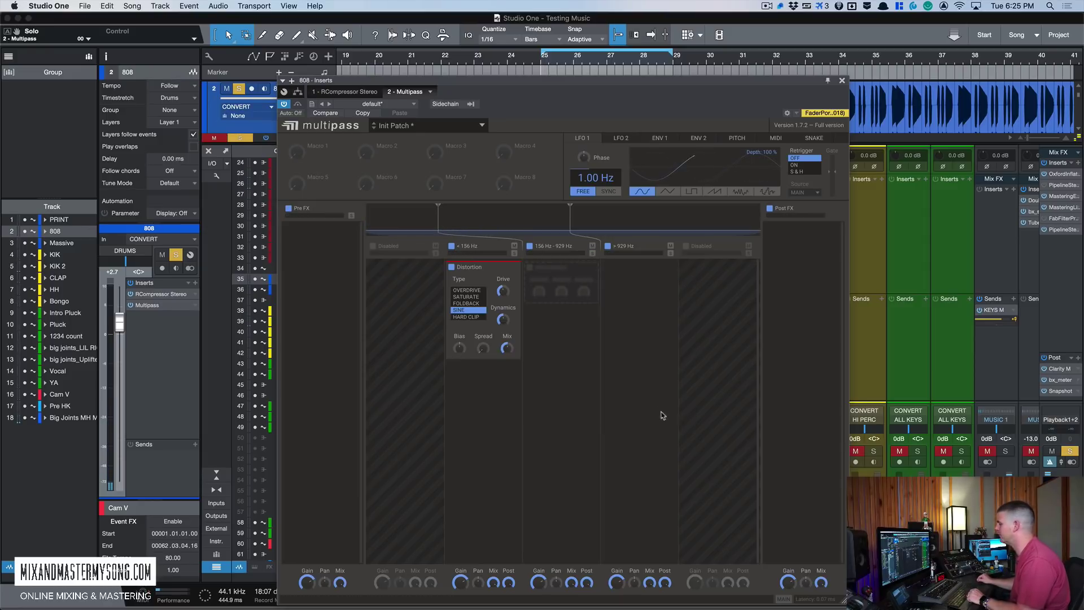
pyautogui.moveTo(540, 290)
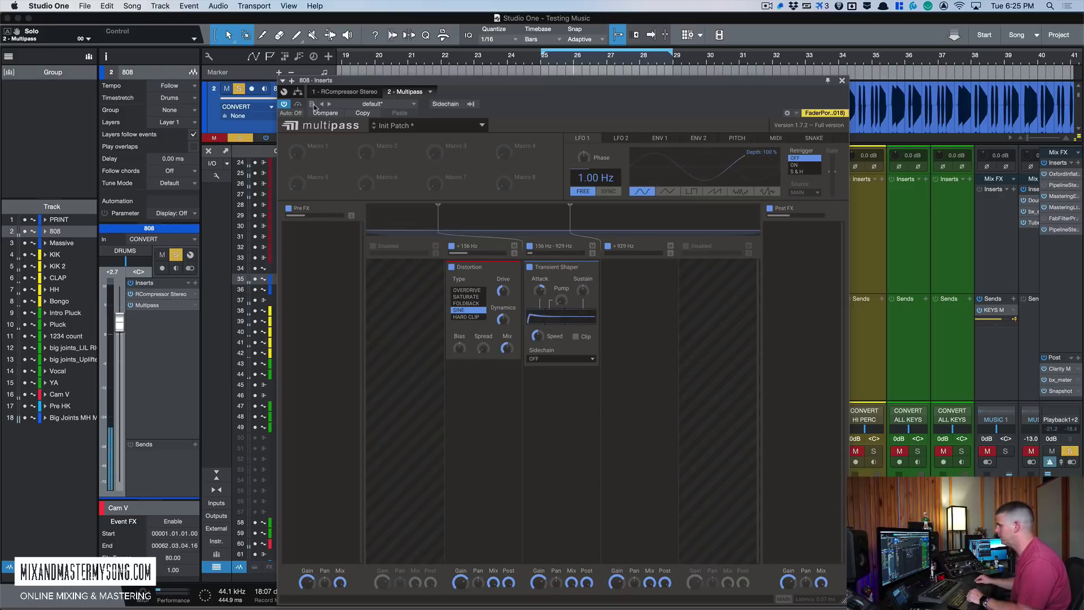
# - Compare the 808 with Multipass bypassed and engaged, and close the plug-in window
pyautogui.click(285, 104)
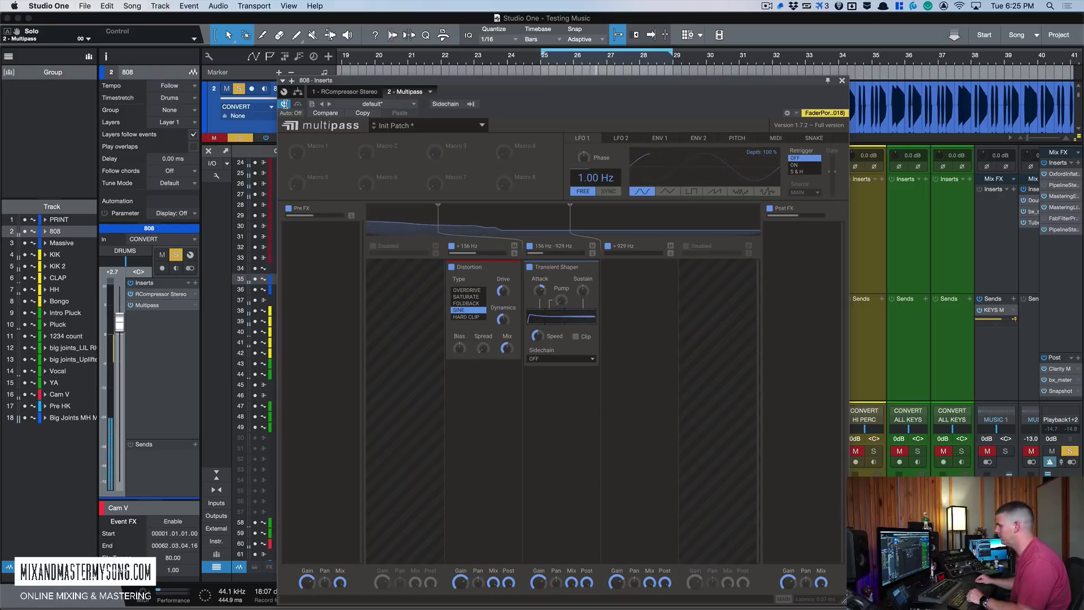
pyautogui.click(285, 104)
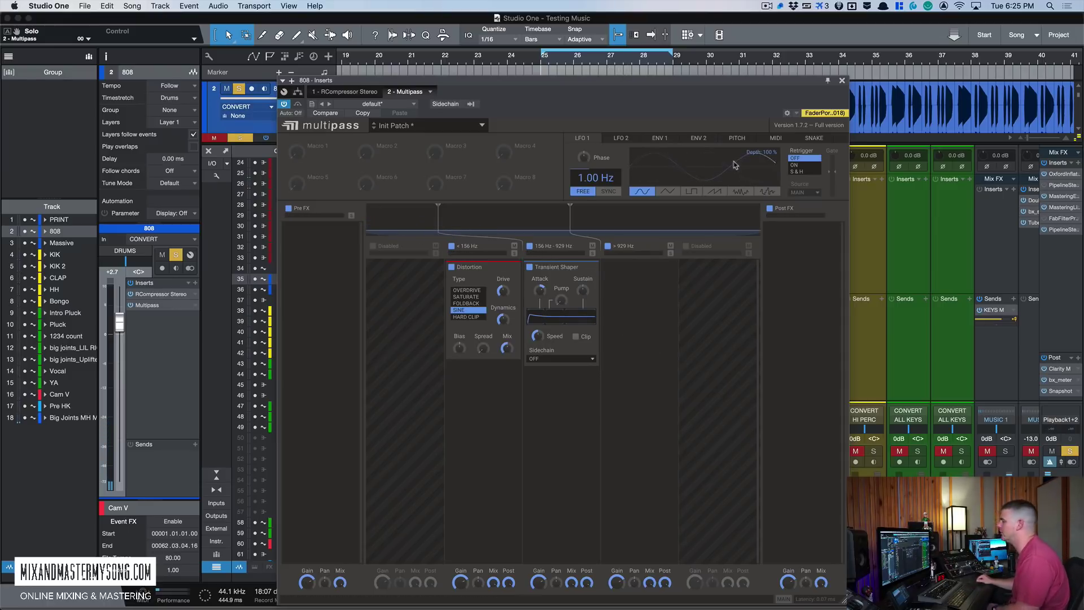
pyautogui.click(842, 80)
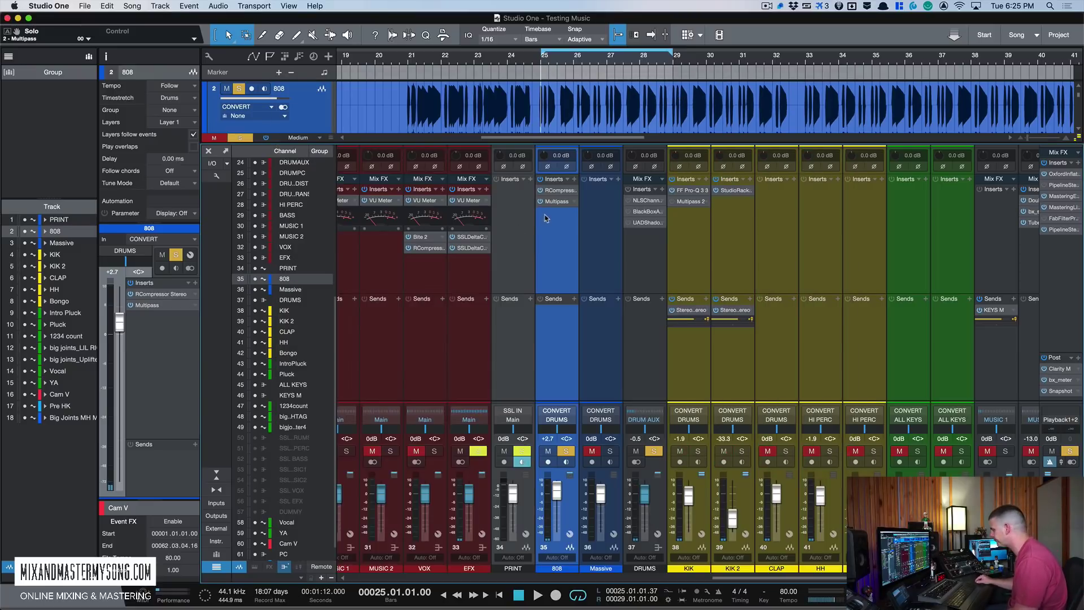
# - Open Multipass 2 on the KIK channel and leave only the low-band Resonator enabled among its effects
pyautogui.click(695, 234)
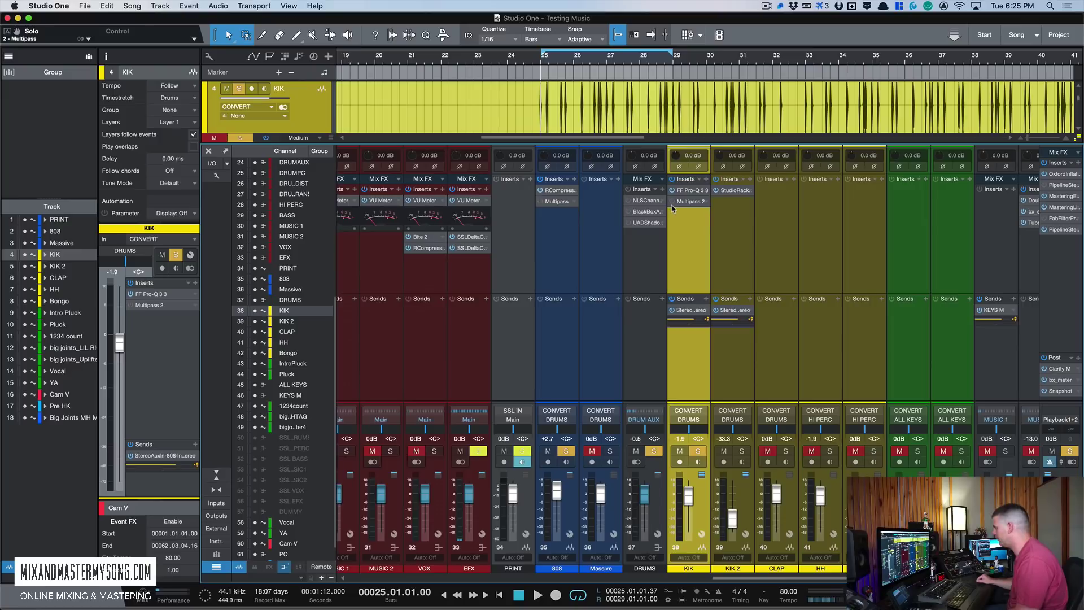
pyautogui.click(690, 201)
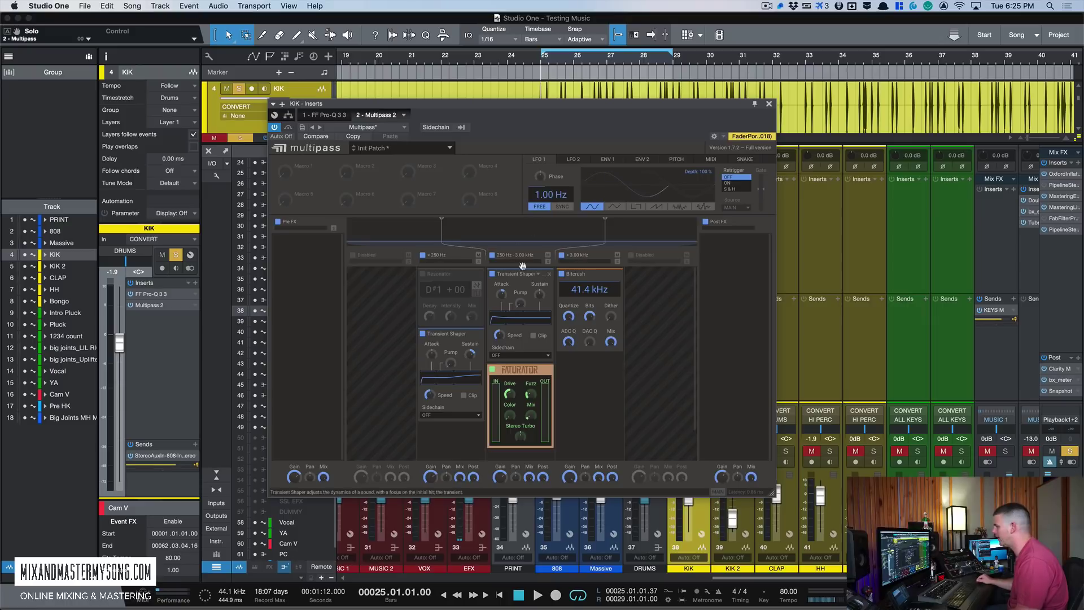
pyautogui.moveTo(499, 324); pyautogui.dragTo(497, 395)
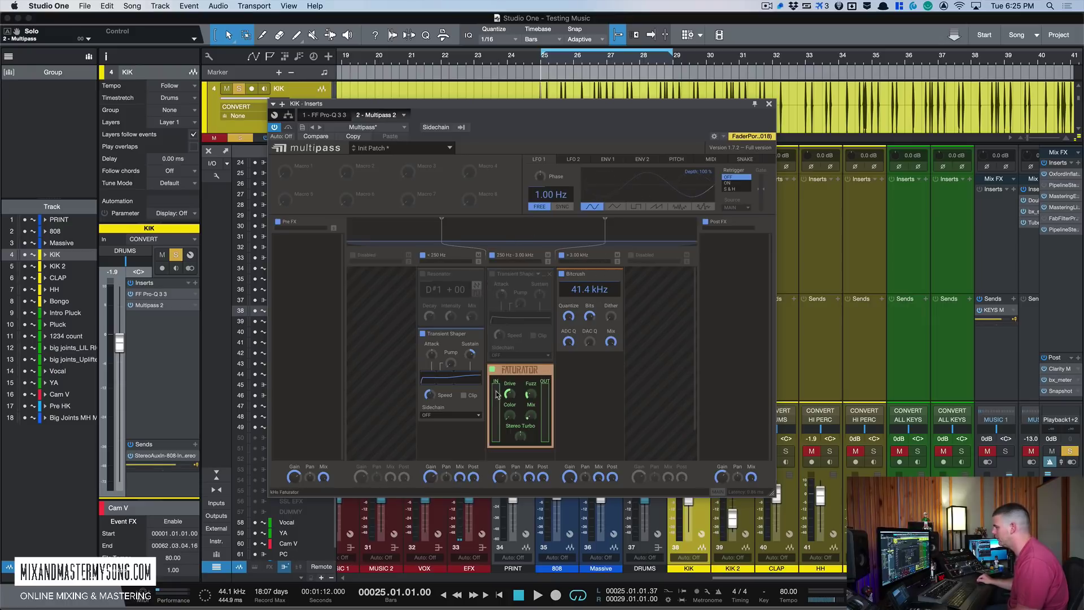
pyautogui.click(493, 375)
pyautogui.click(561, 275)
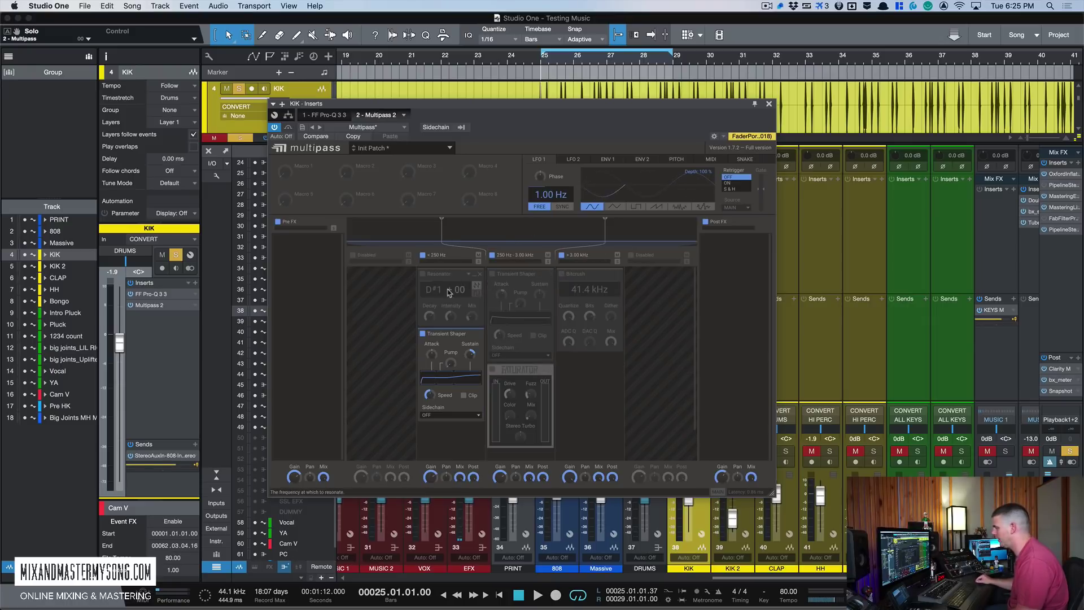
pyautogui.click(423, 334)
pyautogui.click(423, 276)
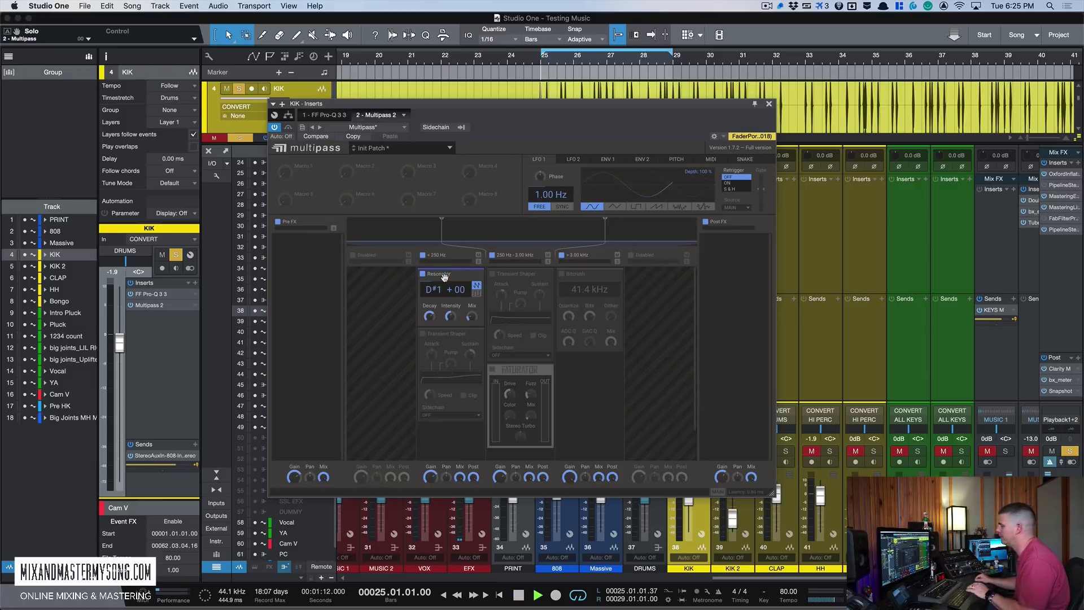
# - Play the loop while adjusting the Resonator's decay and raising its mix to maximum, and stop playback
pyautogui.press('space')
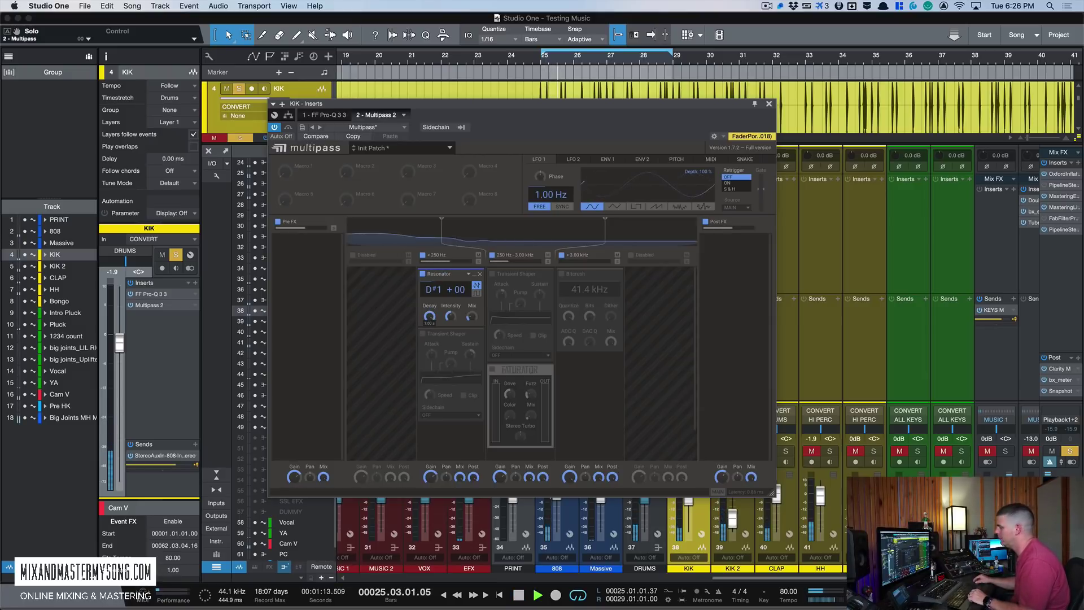
pyautogui.moveTo(430, 317)
pyautogui.moveTo(429, 316); pyautogui.dragTo(429, 338)
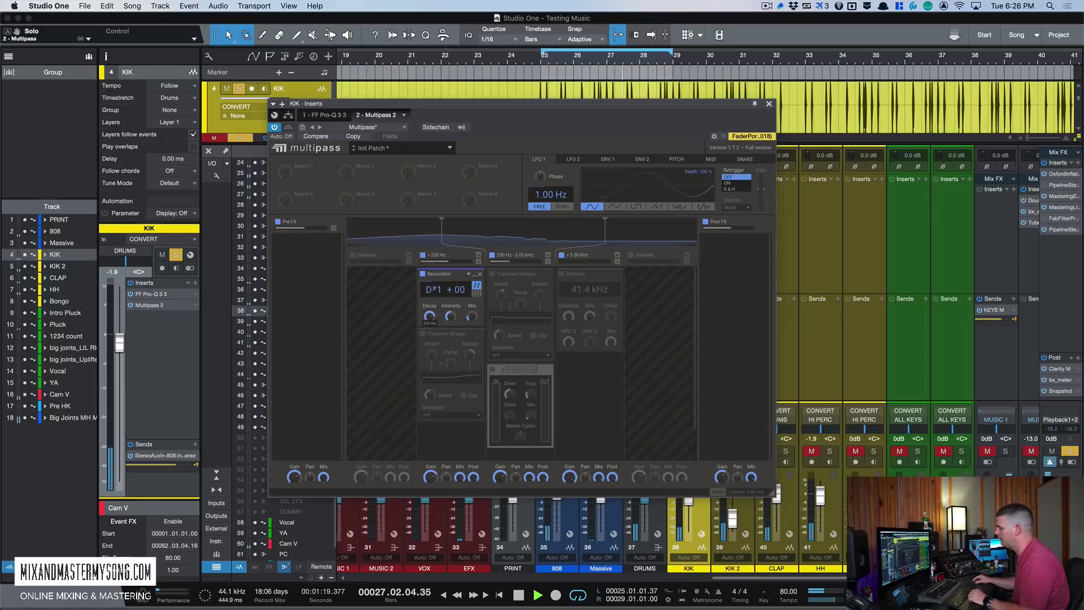
pyautogui.moveTo(472, 316); pyautogui.dragTo(474, 275)
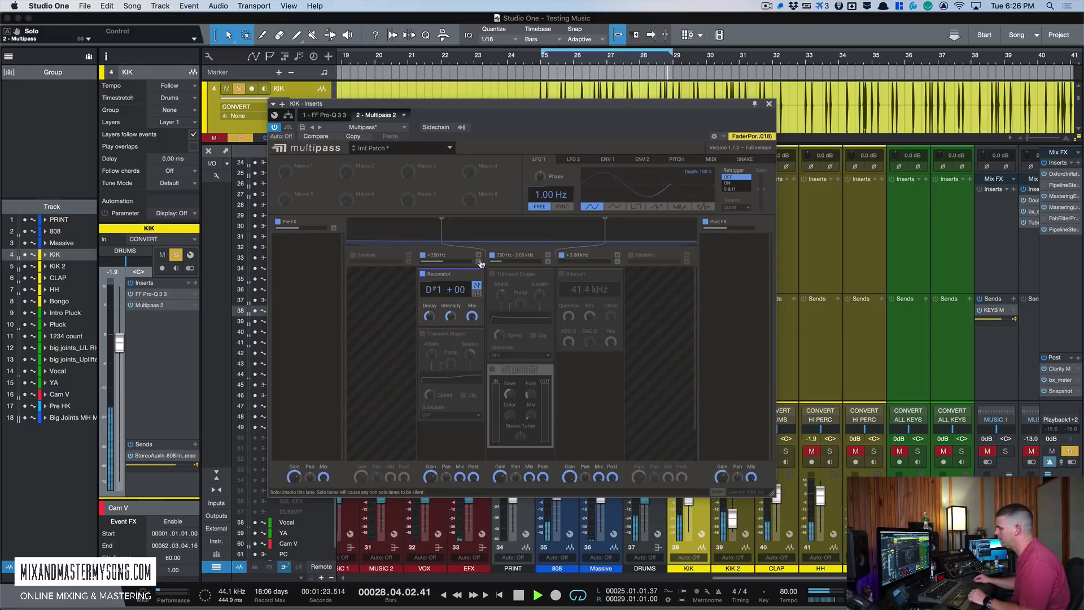
pyautogui.press('space')
# - Move the plug-in window aside, take the 808 channel out of solo, and bring the window back
pyautogui.moveTo(543, 107); pyautogui.dragTo(1031, 162)
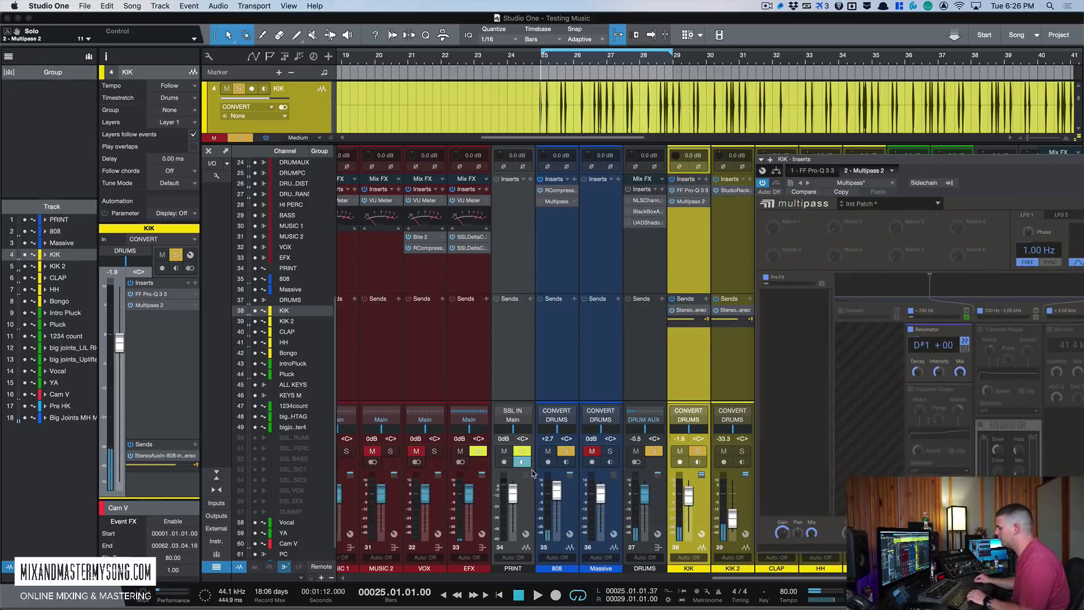
pyautogui.click(567, 462)
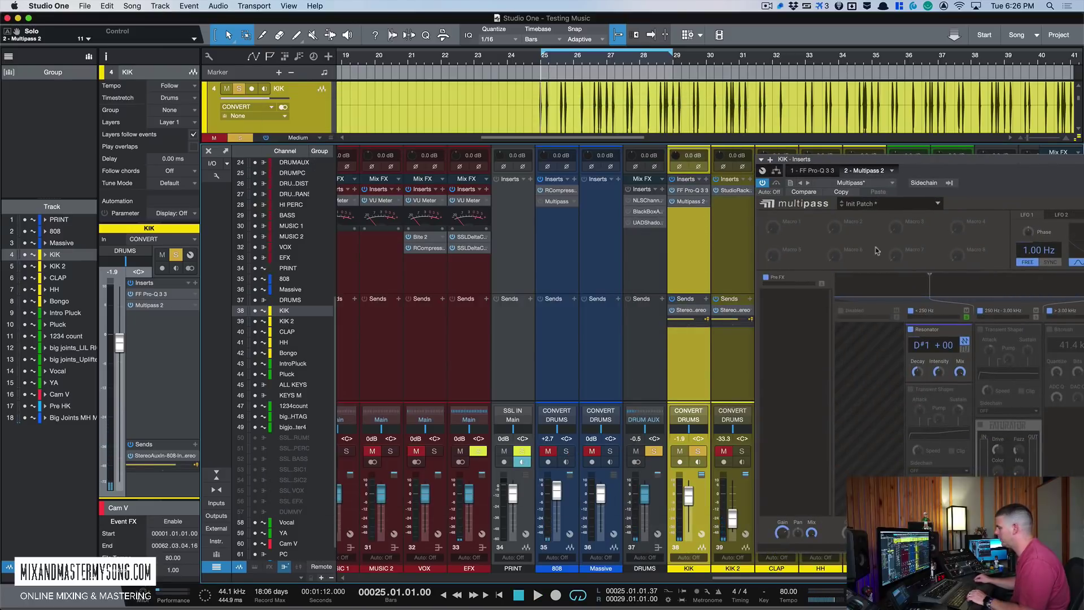
pyautogui.moveTo(912, 168); pyautogui.dragTo(451, 116)
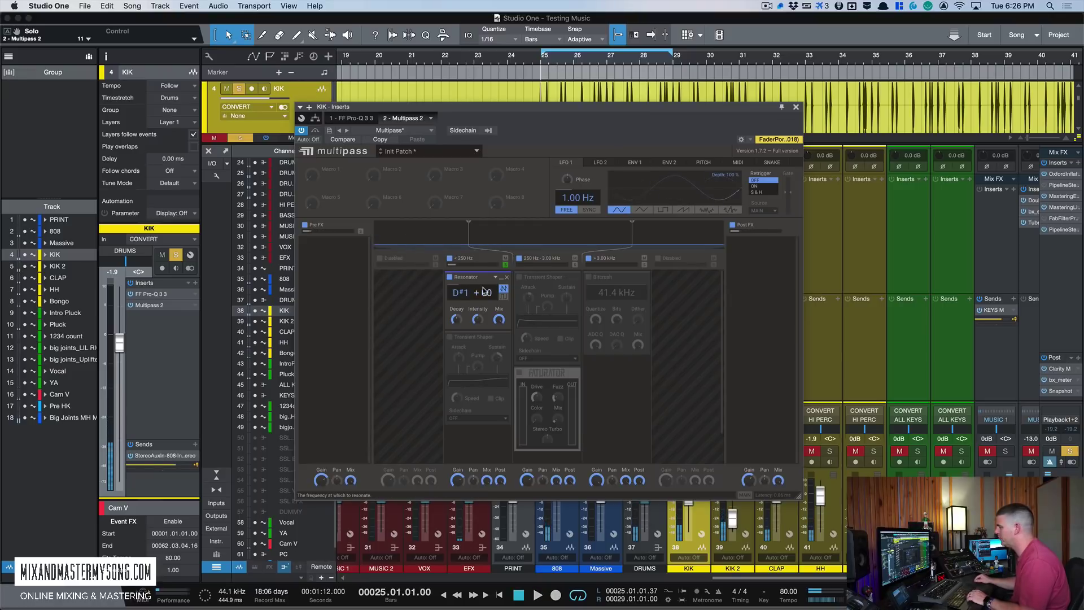
# - Lower the Resonator's mix on the kick and play the loop to hear it
pyautogui.moveTo(499, 319)
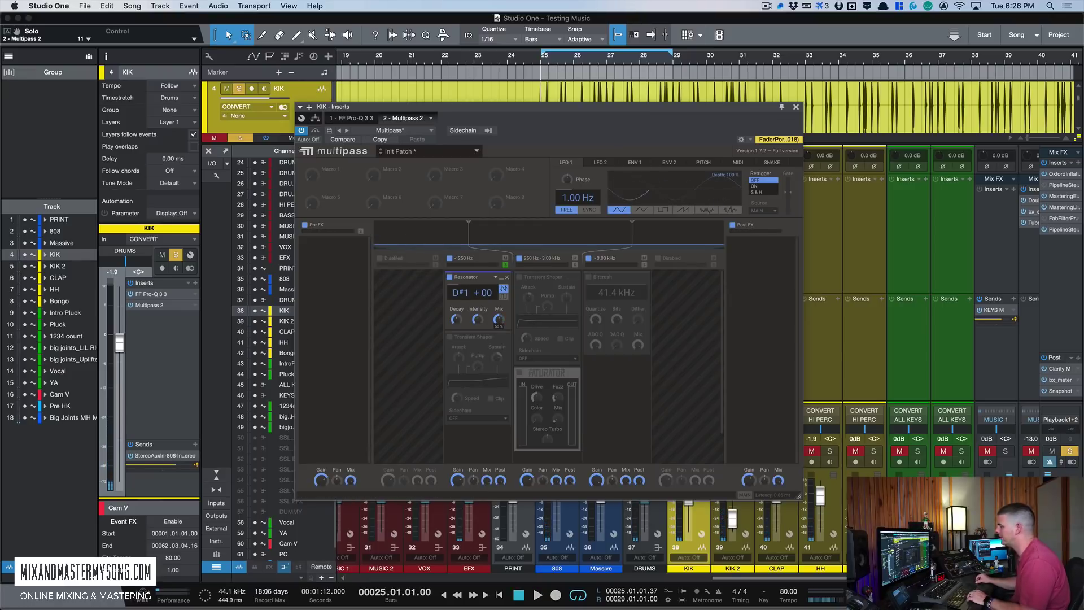
pyautogui.moveTo(499, 319); pyautogui.dragTo(499, 327)
pyautogui.press('space')
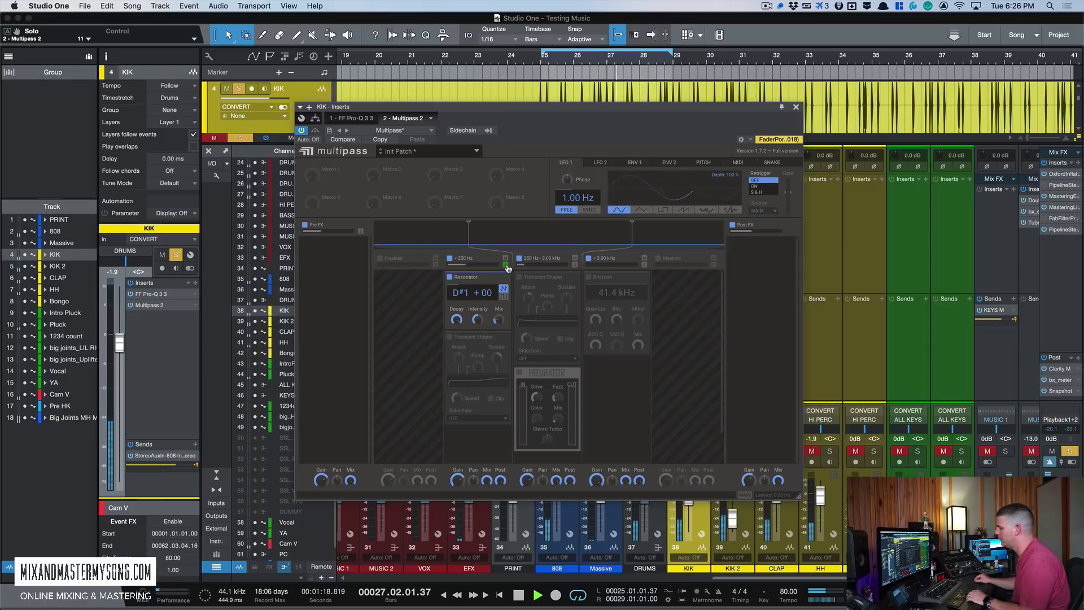
# - Enable the Transient Shaper on the kick's low band and compare it on and off during playback, leaving it enabled
pyautogui.moveTo(456, 319)
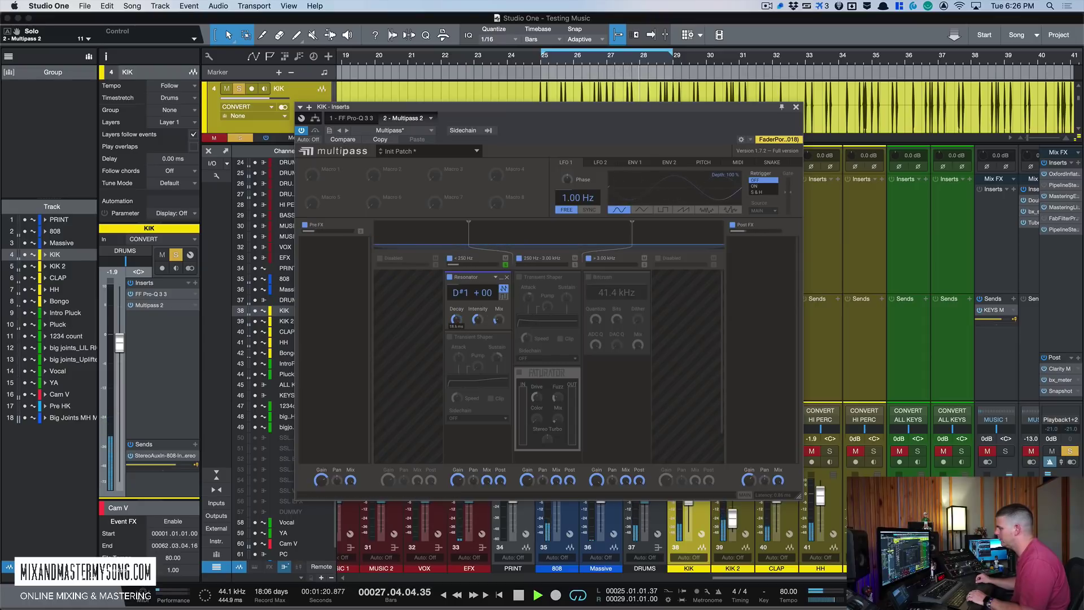
pyautogui.press('space')
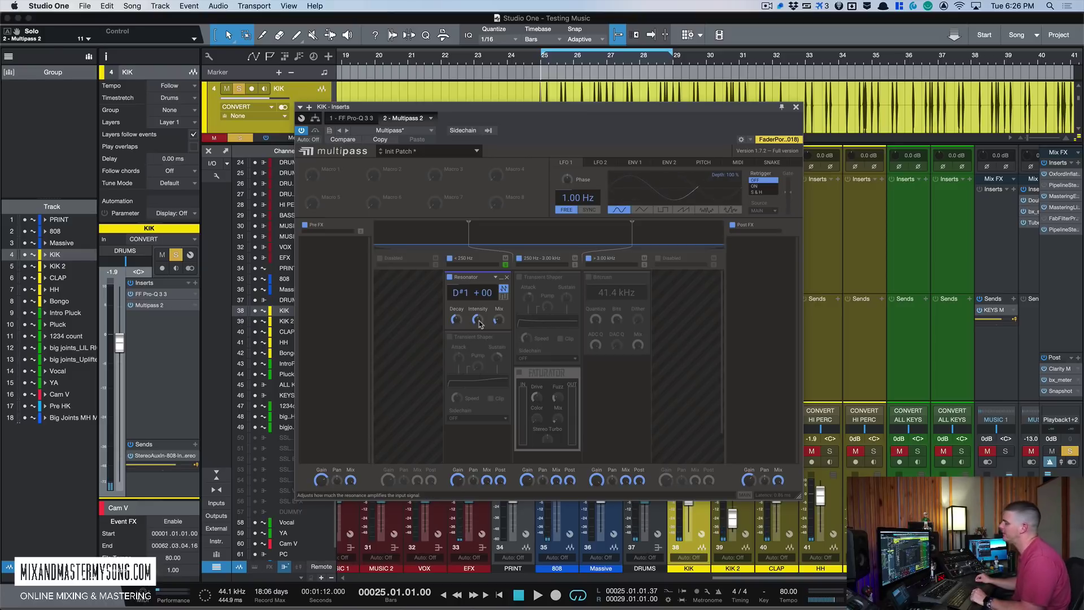
pyautogui.moveTo(498, 319)
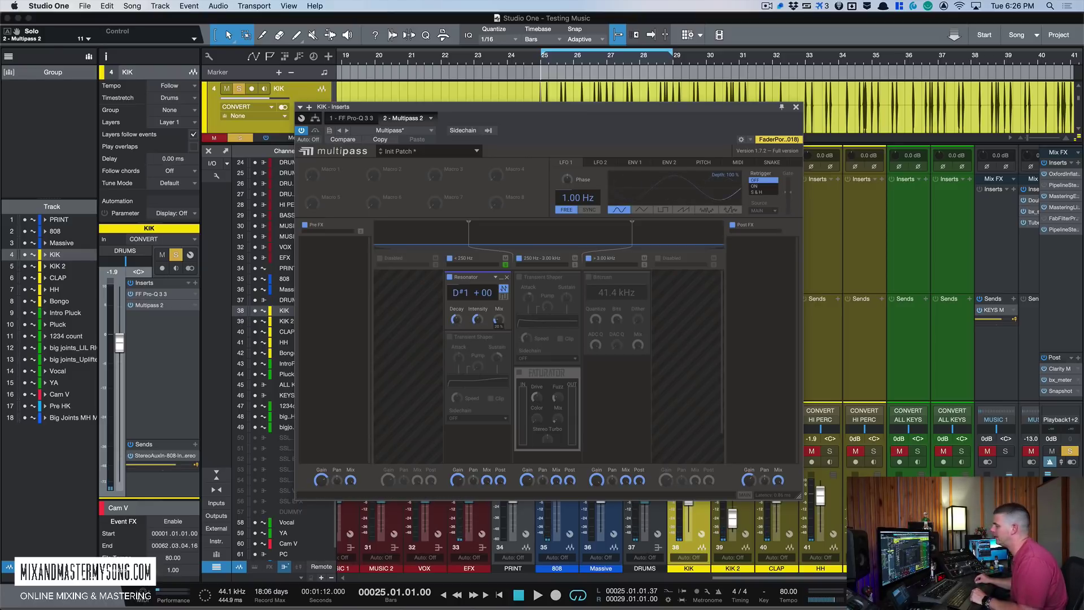
pyautogui.click(450, 337)
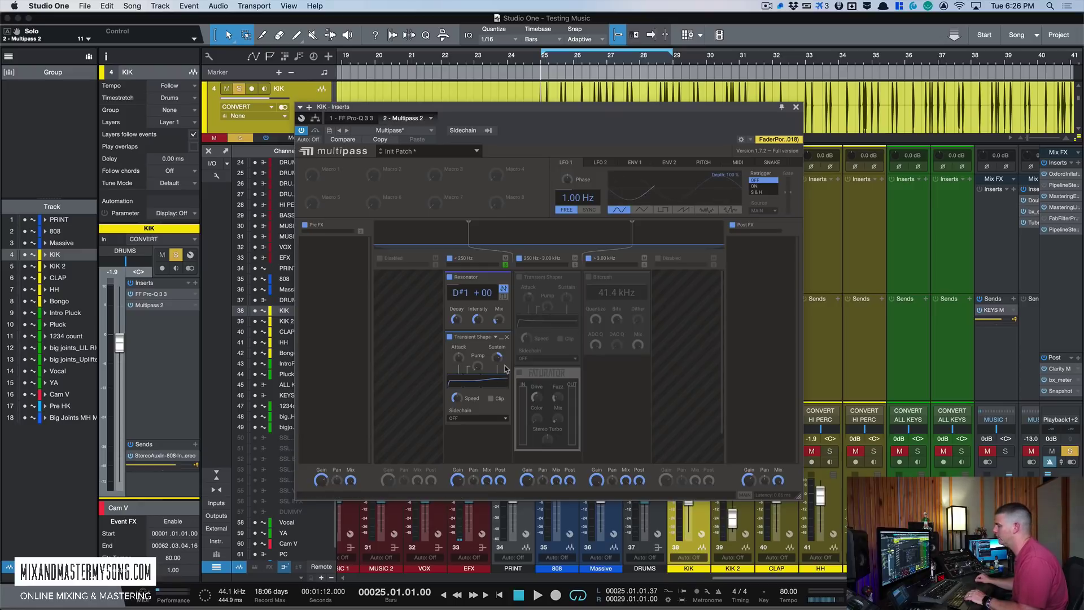
pyautogui.press('space')
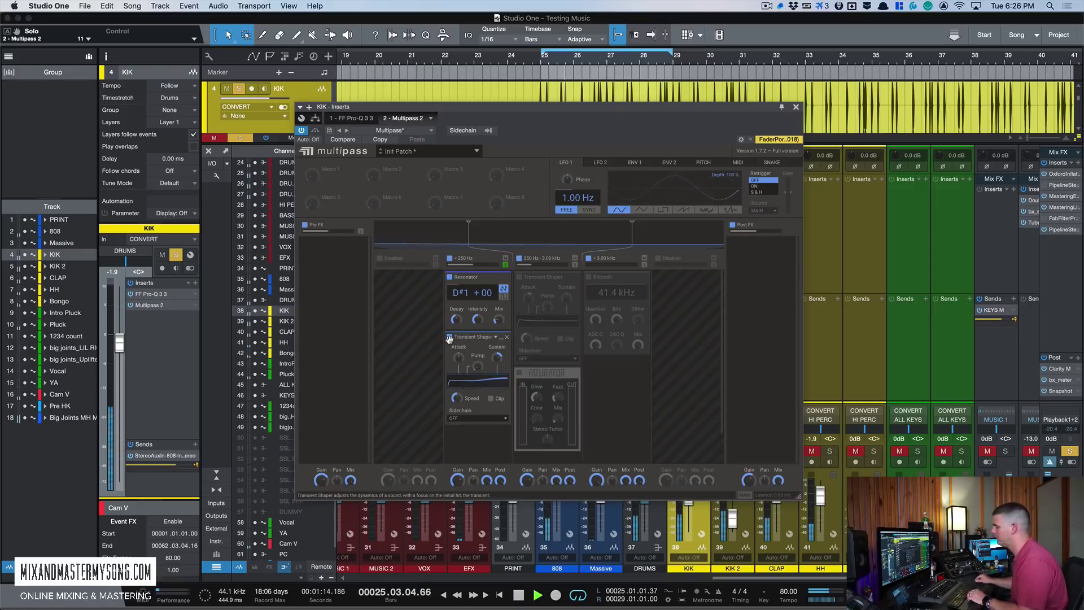
pyautogui.click(450, 338)
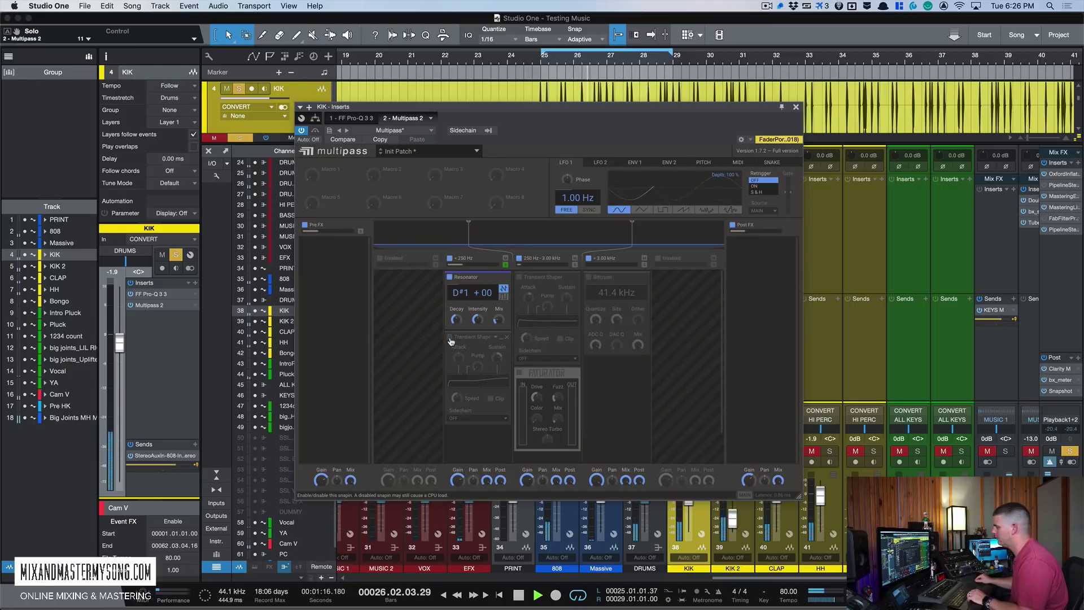
pyautogui.click(450, 339)
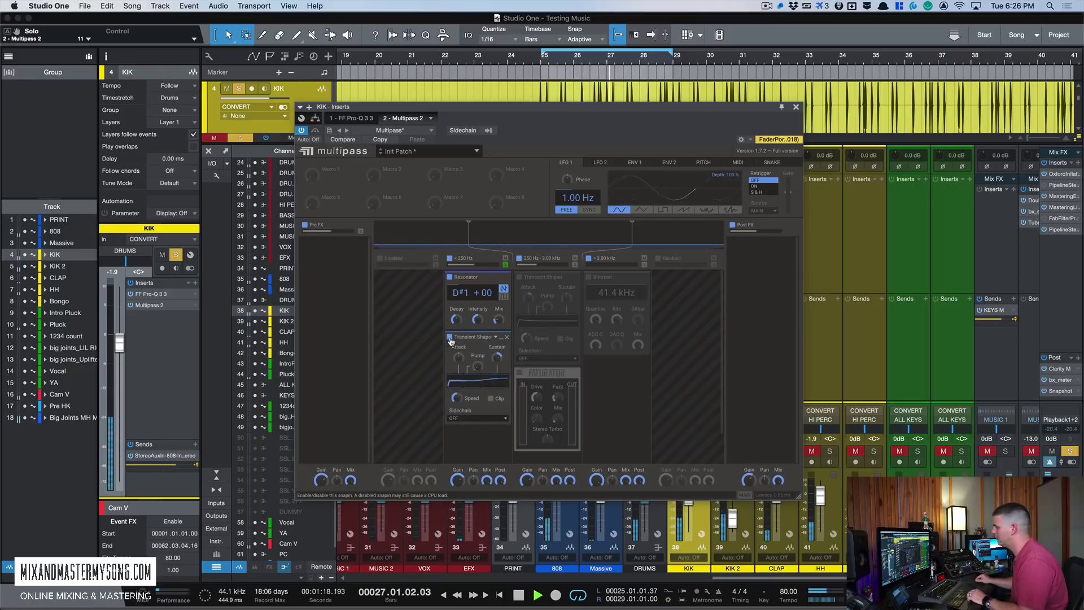
pyautogui.press('space')
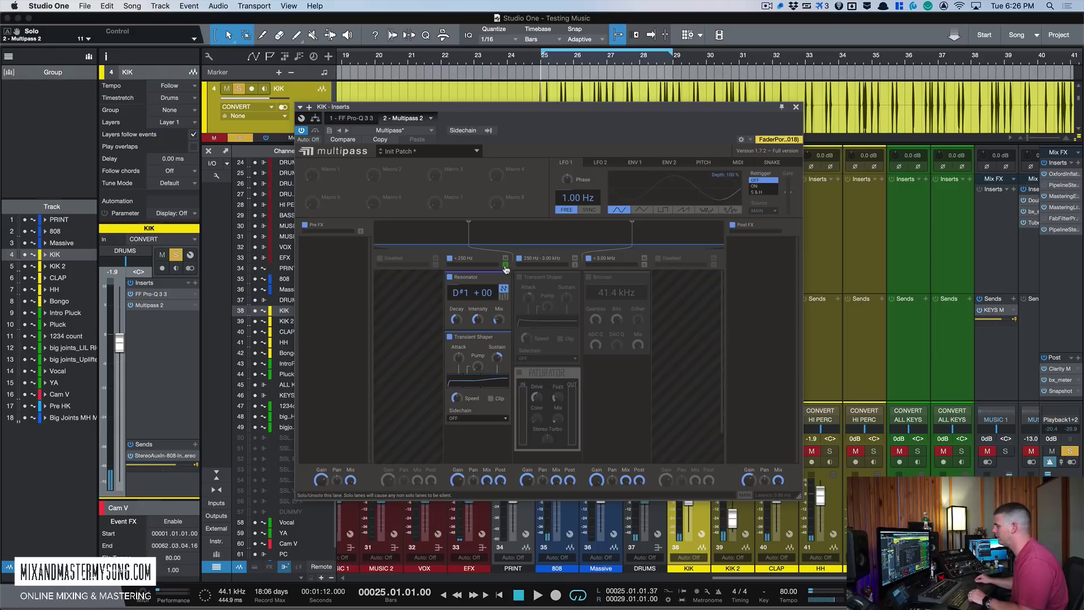
# - Solo the mid band and compare its Transient Shaper on and off during playback, leaving it enabled
pyautogui.click(575, 264)
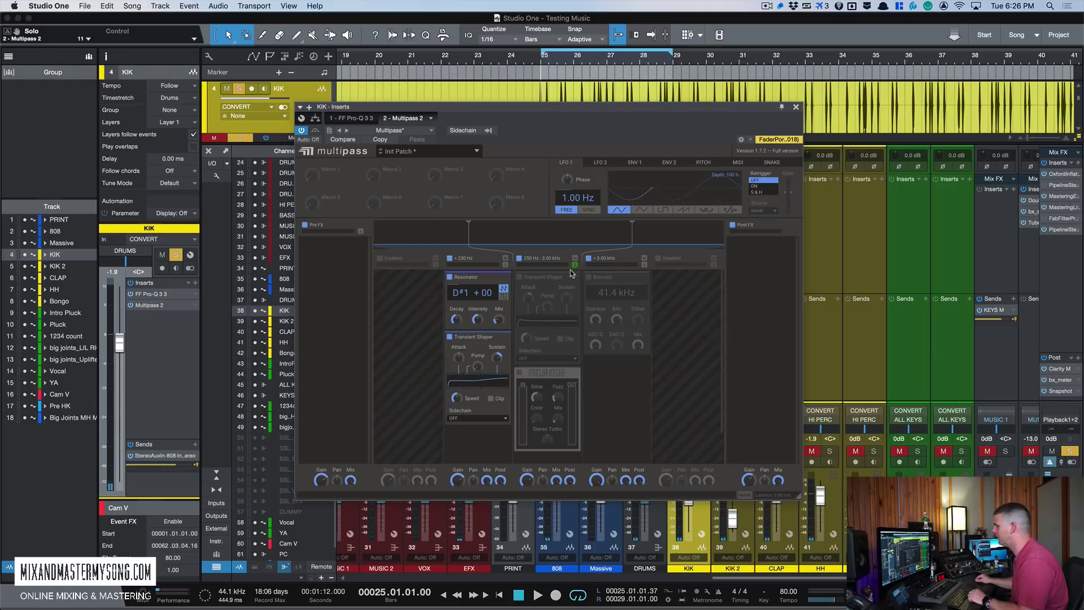
pyautogui.click(520, 278)
pyautogui.press('space')
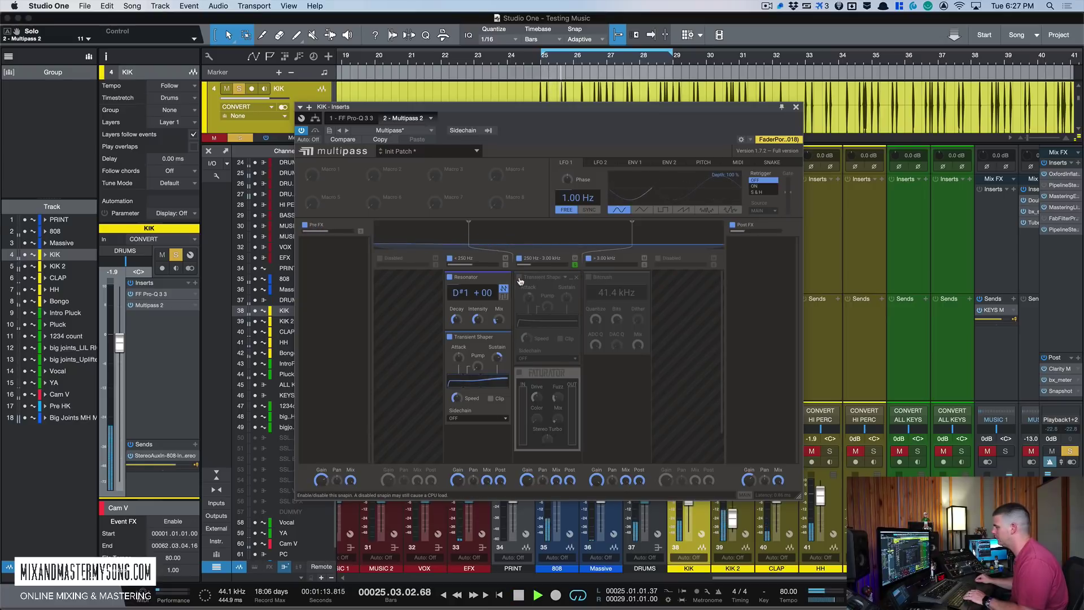
pyautogui.click(520, 278)
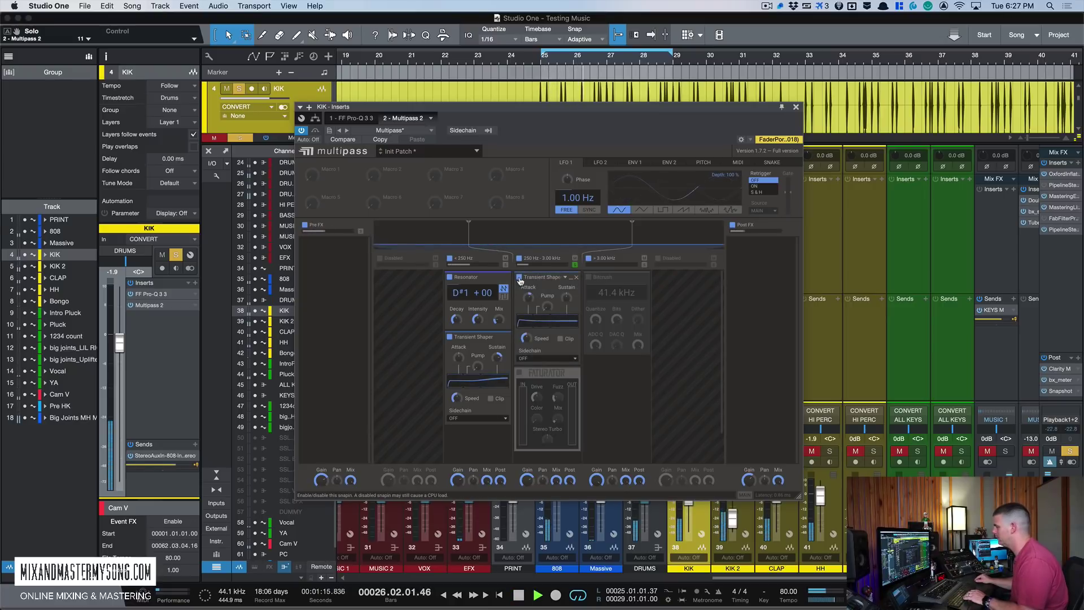
pyautogui.press('space')
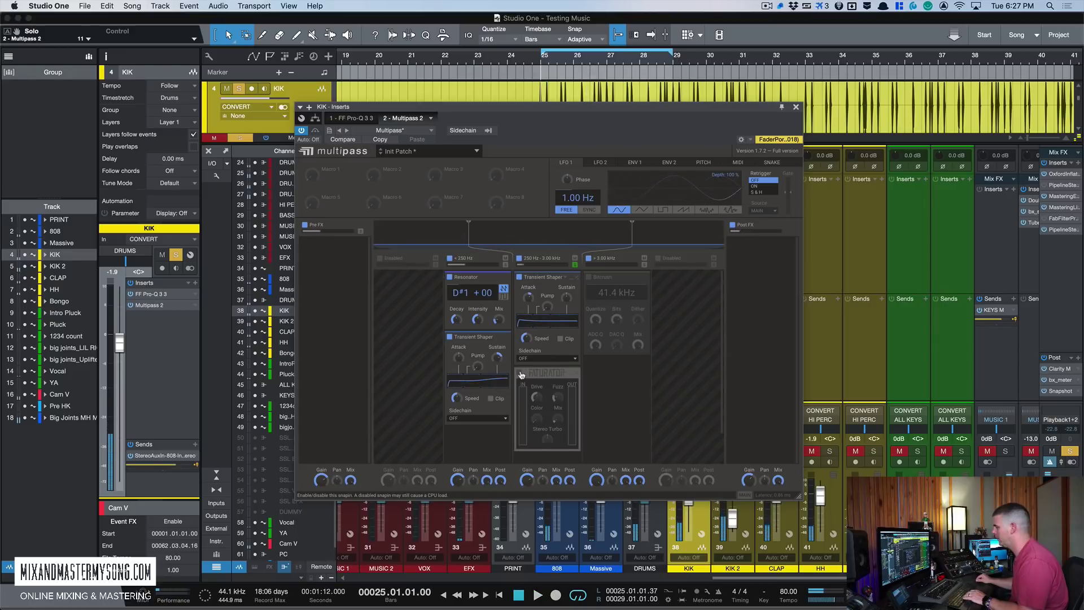
# - Enable Faturator on the mid band and audition it, and enable Bitcrush on the soloed high band
pyautogui.click(517, 373)
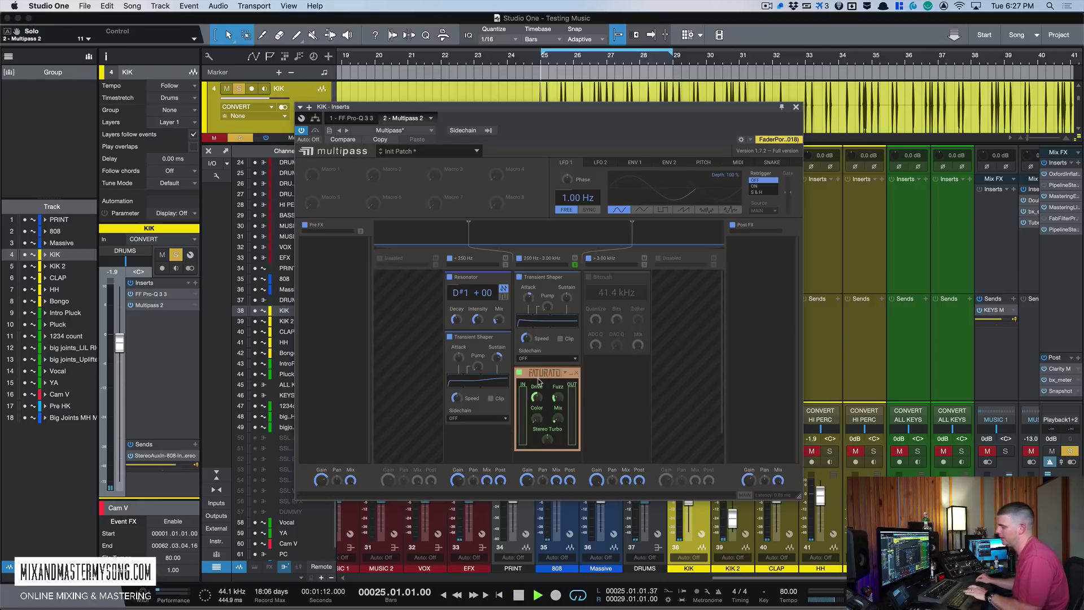
pyautogui.press('space')
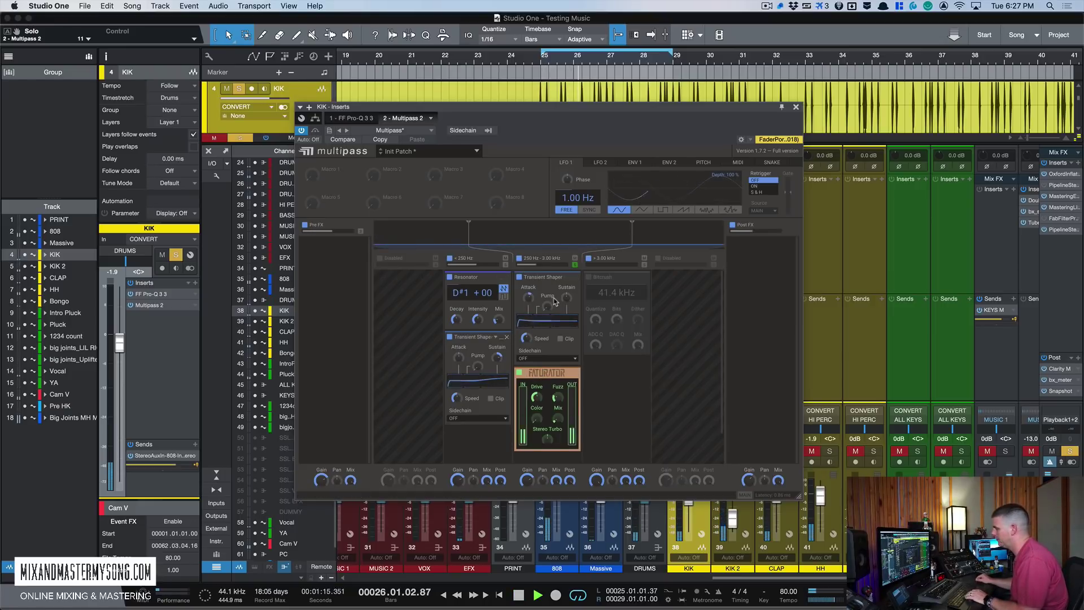
pyautogui.press('space')
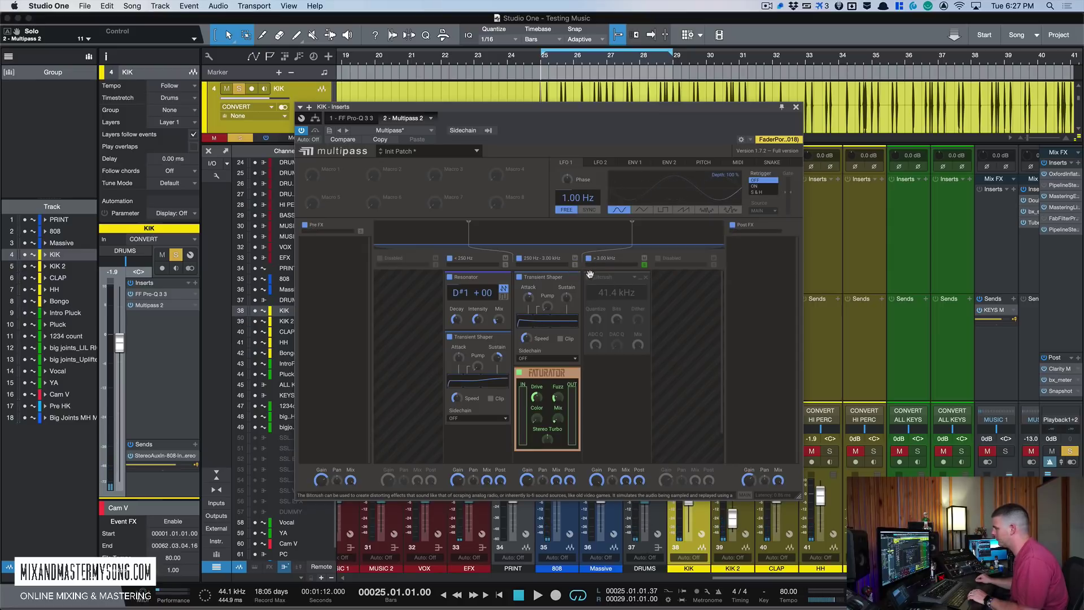
pyautogui.click(589, 276)
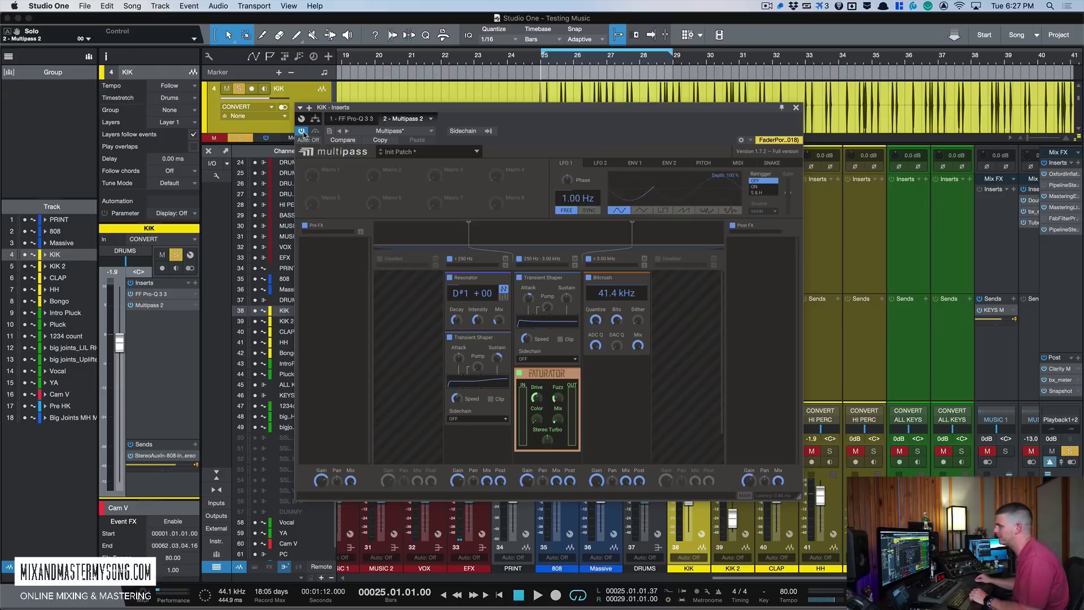
# - Play the loop while bypassing and reactivating Multipass on the kick to compare the processing, and stop playback
pyautogui.press('space')
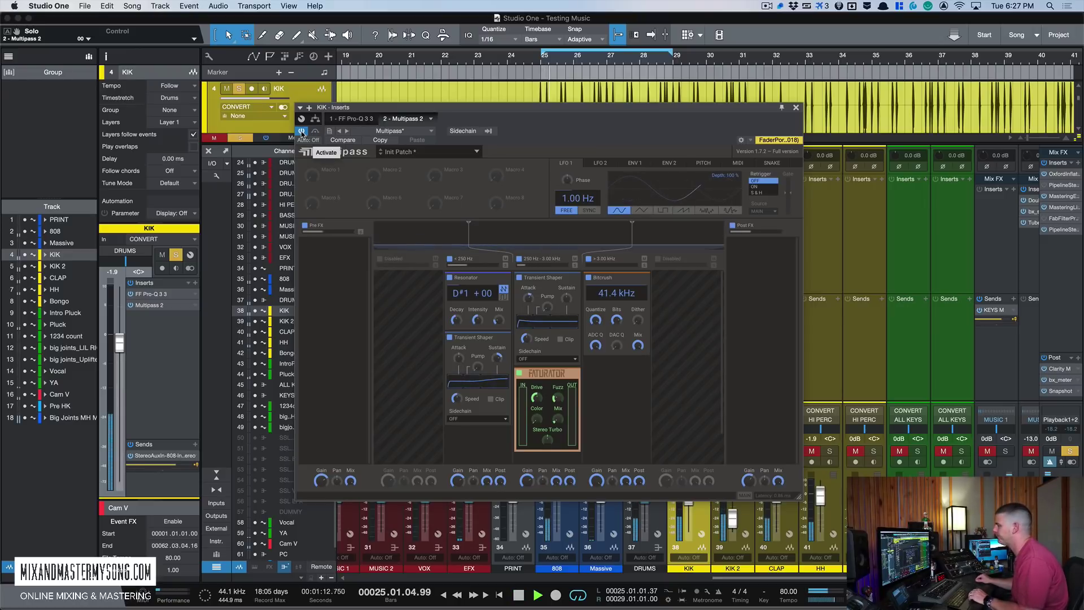
pyautogui.click(302, 132)
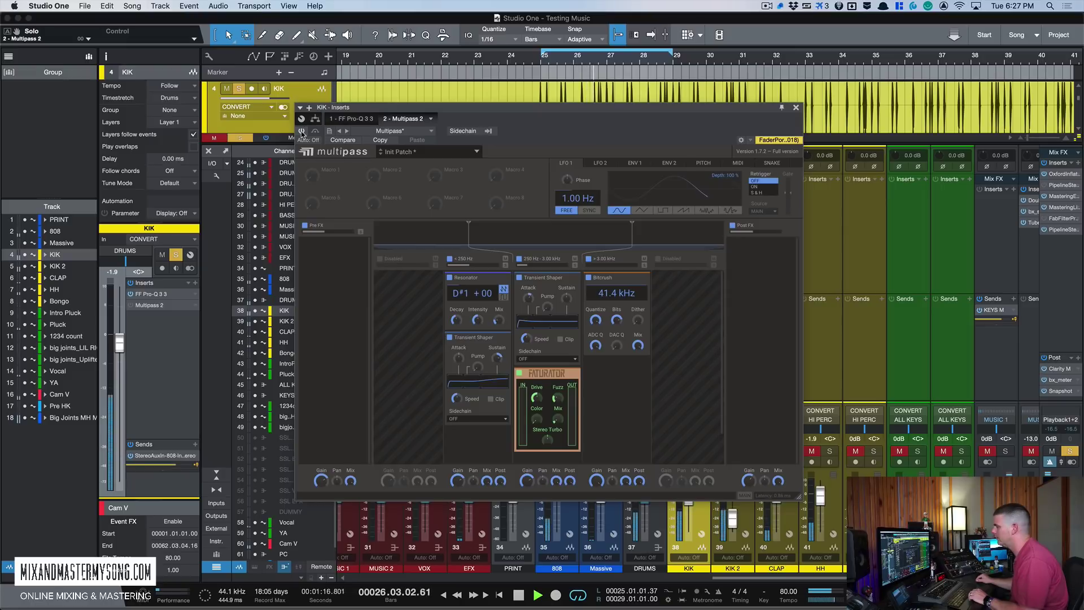
pyautogui.click(301, 131)
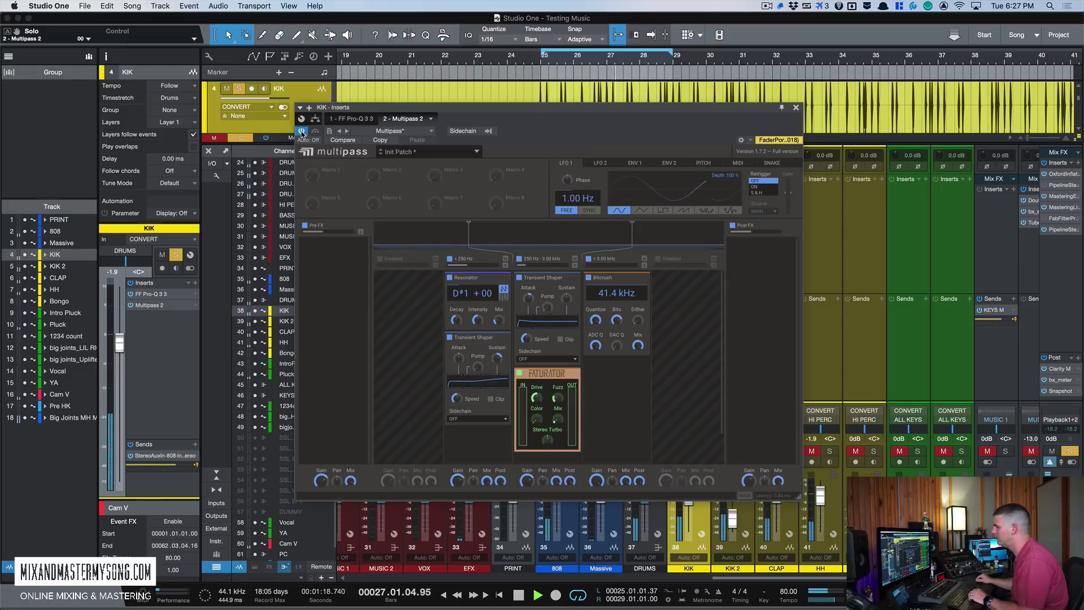
pyautogui.press('space')
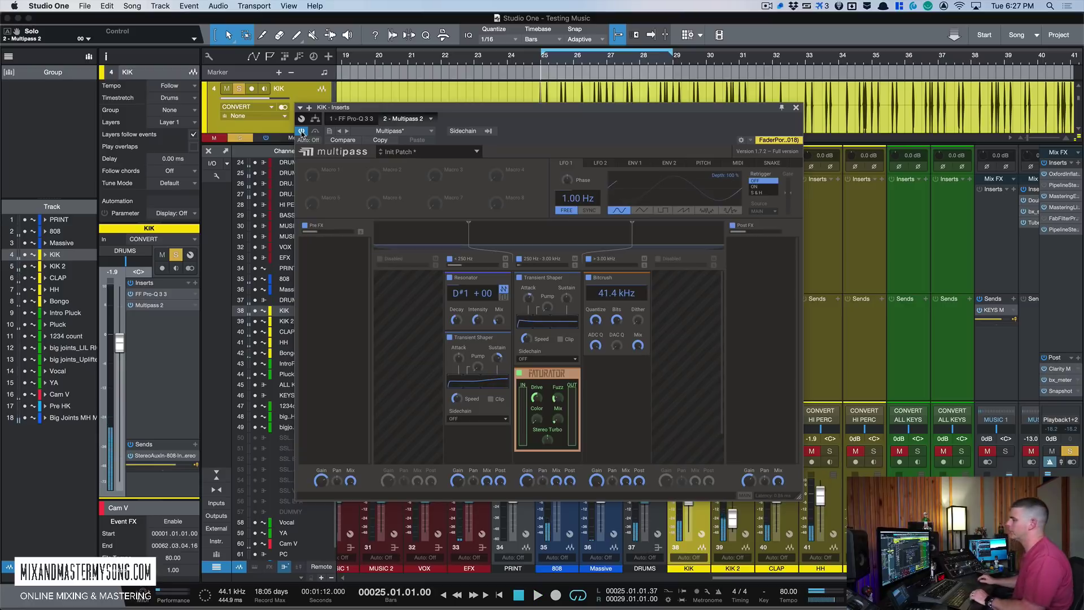